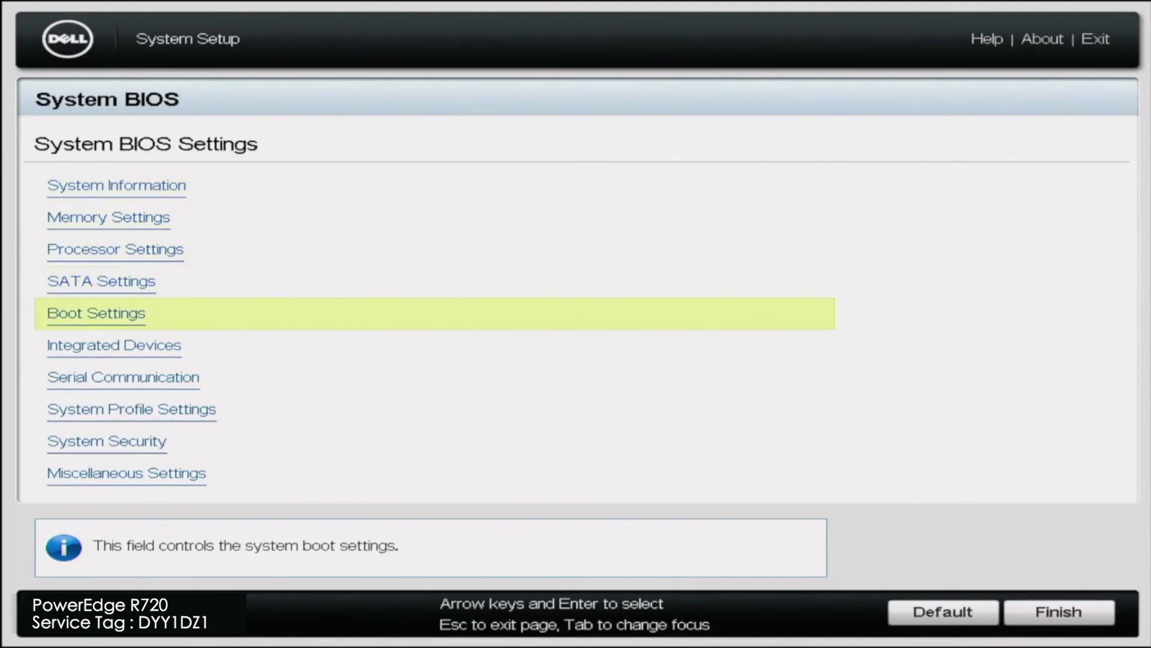
# Switch the Boot Mode from BIOS to UEFI in Boot Settings
pyautogui.press('Return')
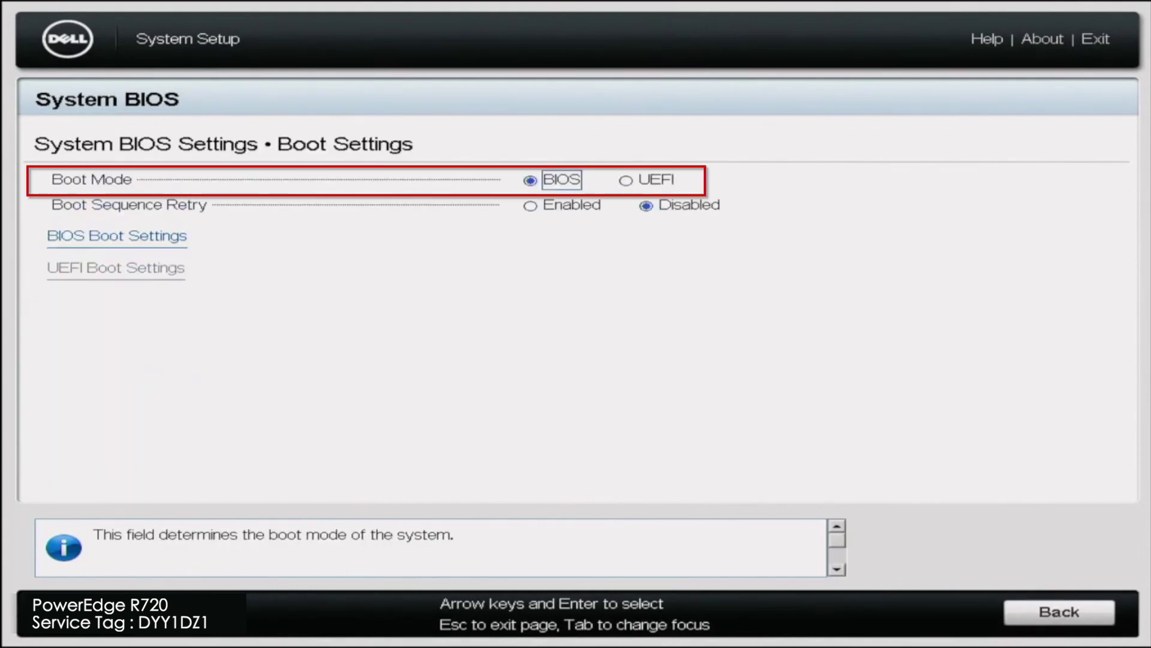
pyautogui.press('Right')
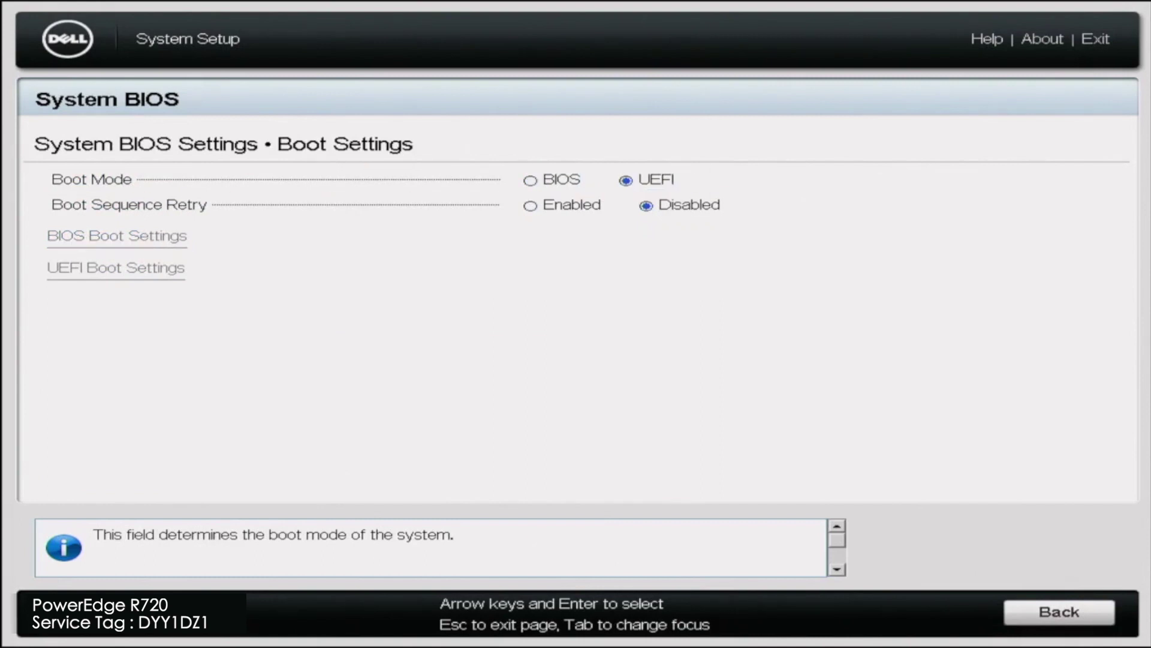
pyautogui.press('Tab')
pyautogui.press('Return')
# Save the changed BIOS settings and confirm exiting setup to reboot
pyautogui.press('Tab')
pyautogui.press('Return')
pyautogui.press('Return')
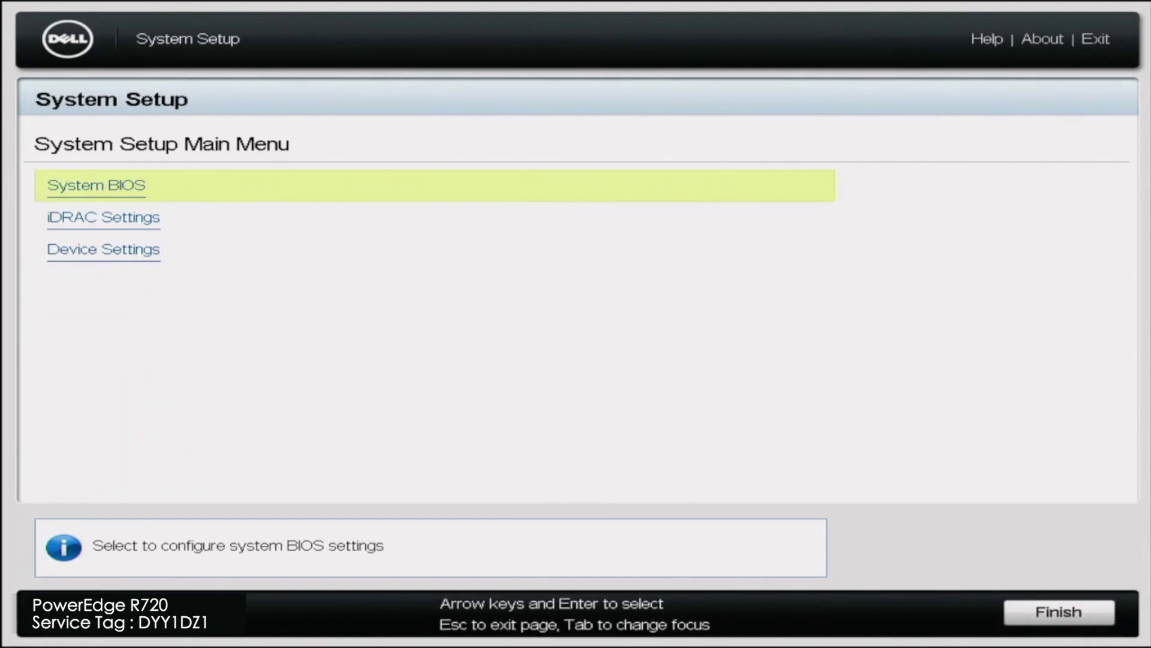
pyautogui.press('Escape')
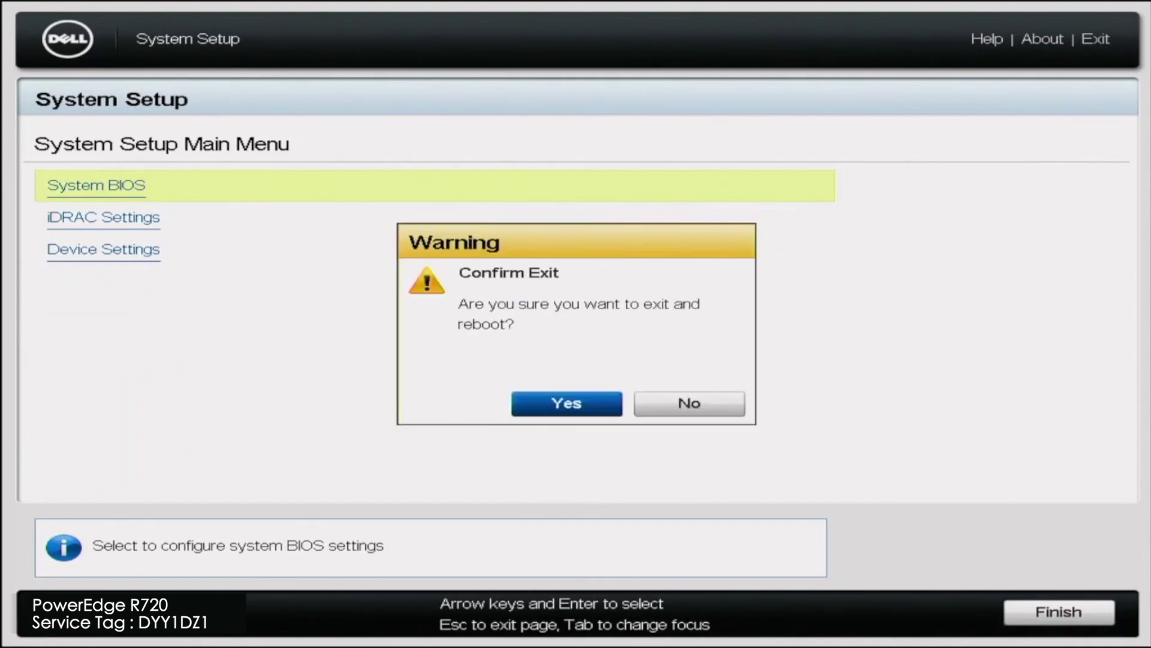
pyautogui.press('Return')
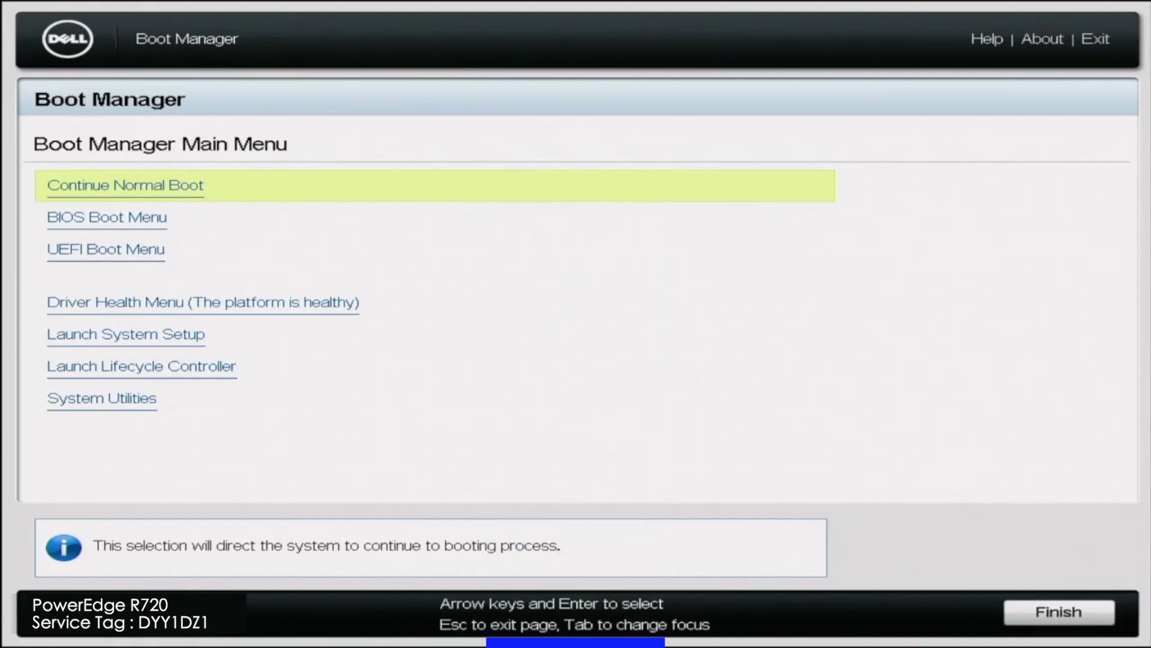
# From the UEFI Boot Menu, boot the back USB 1 disk 'DT Rubber 3.0'
pyautogui.press('Down')
pyautogui.press('Down')
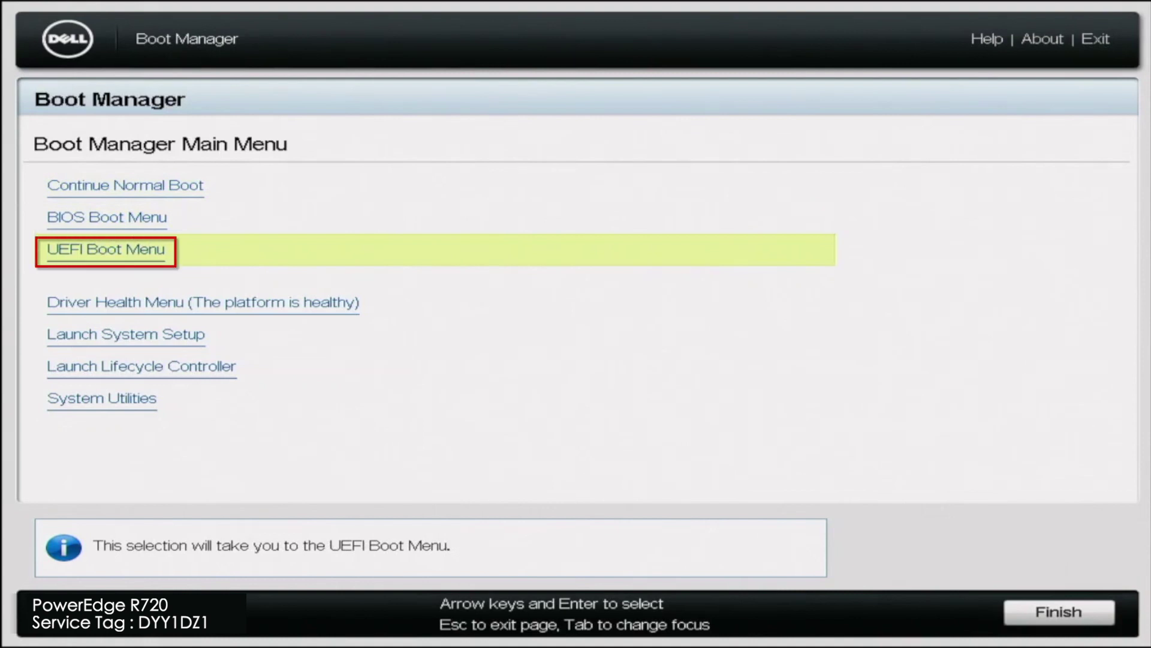
pyautogui.press('Return')
pyautogui.press('Down')
pyautogui.press('Down')
pyautogui.press('Down')
pyautogui.press('Down')
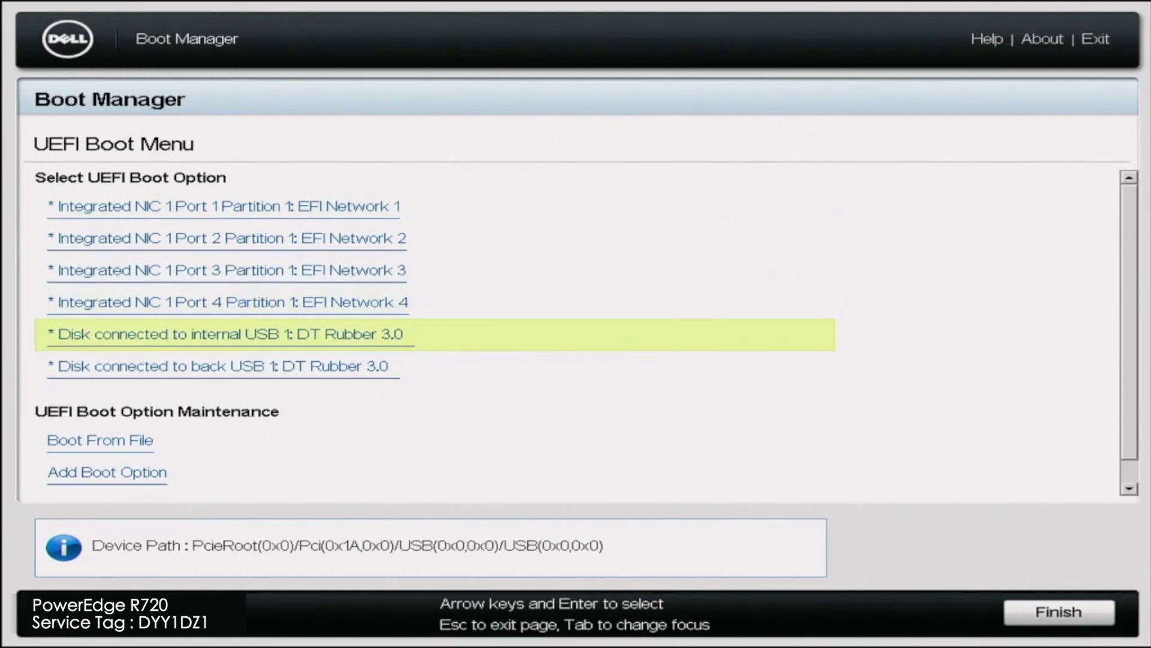
pyautogui.press('Down')
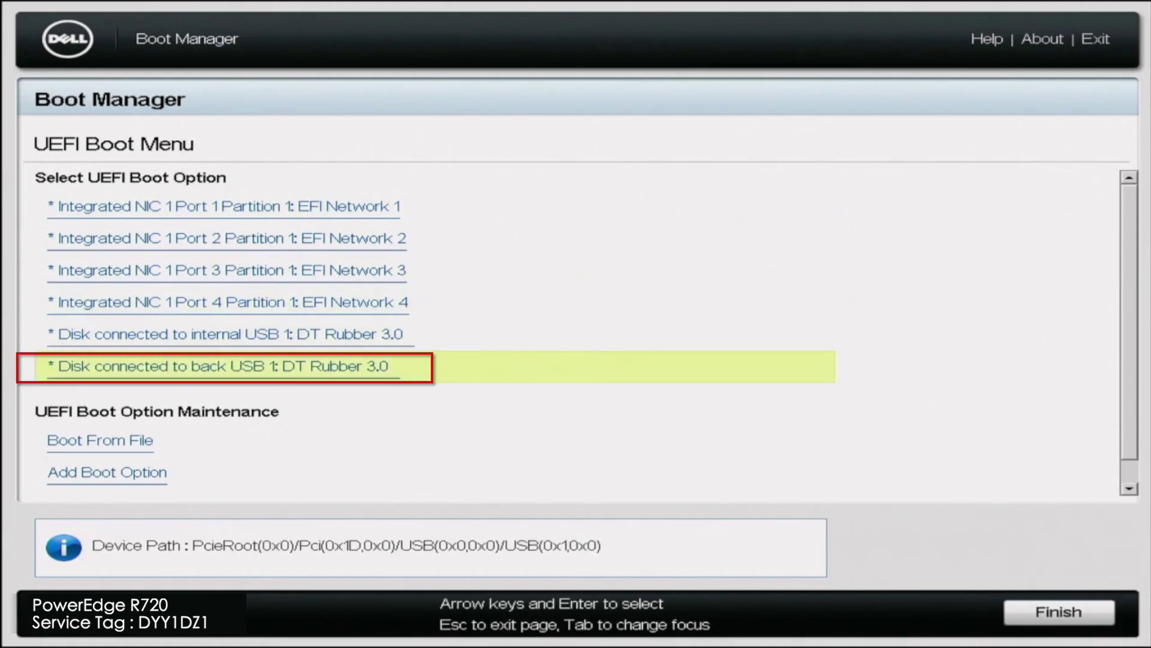
pyautogui.press('Return')
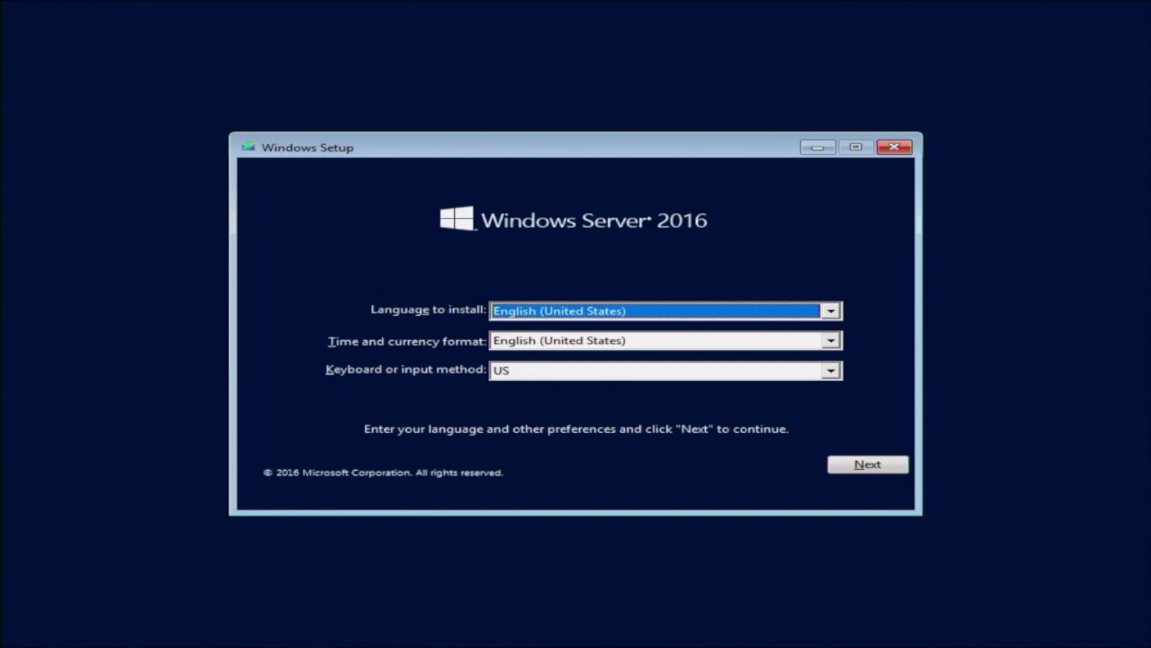
# Keep English (United States) language, time format and US keyboard, and continue
pyautogui.click(656, 340)
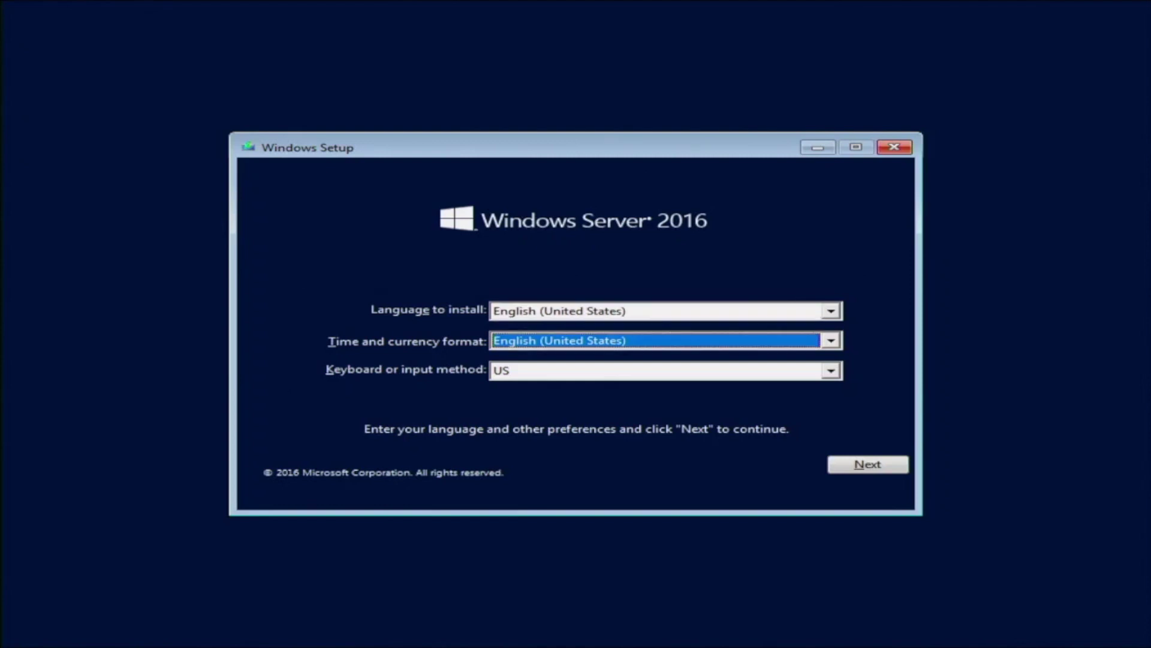
pyautogui.press('Tab')
pyautogui.press('Tab')
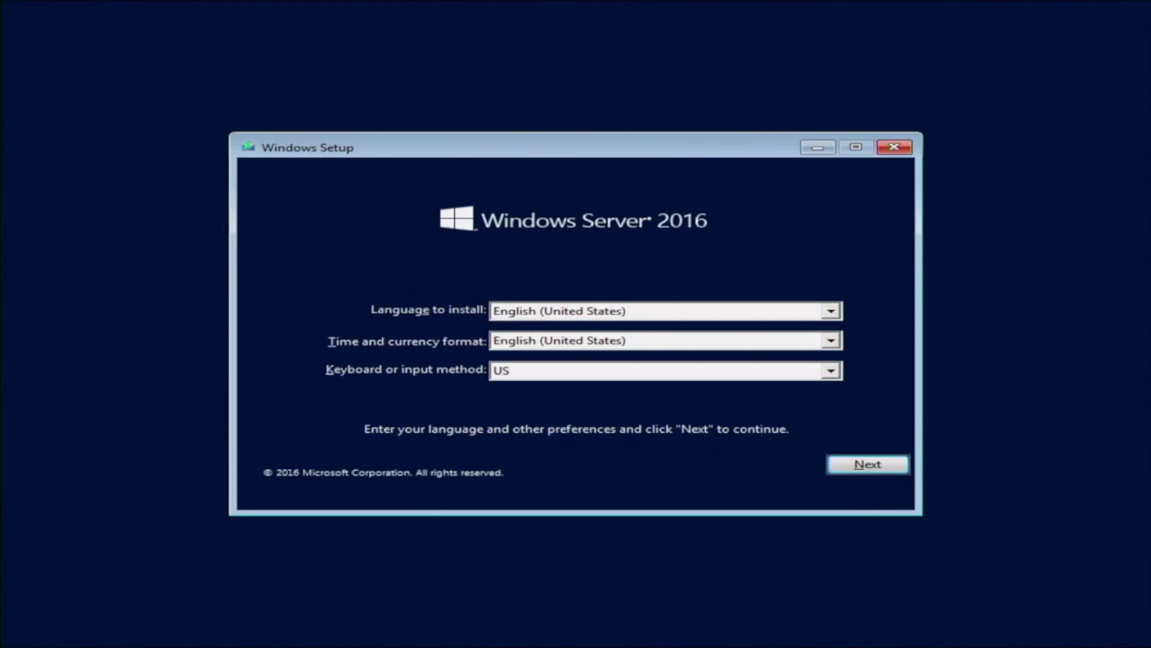
pyautogui.press('Tab')
pyautogui.press('Tab')
pyautogui.press('Tab')
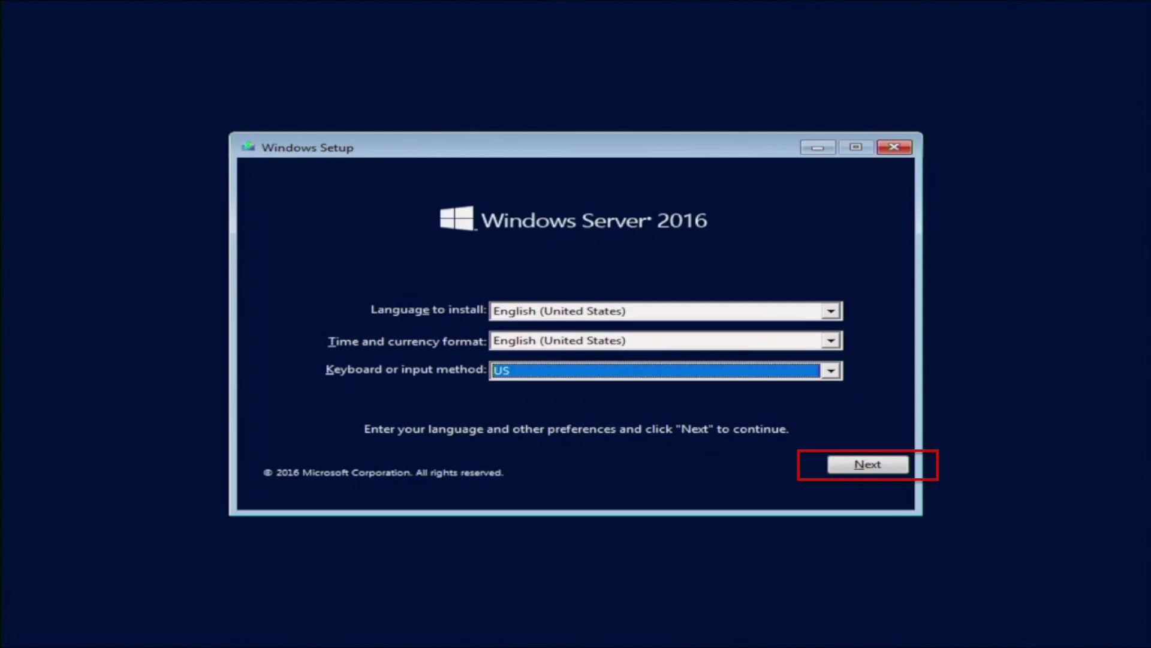
pyautogui.press('Return')
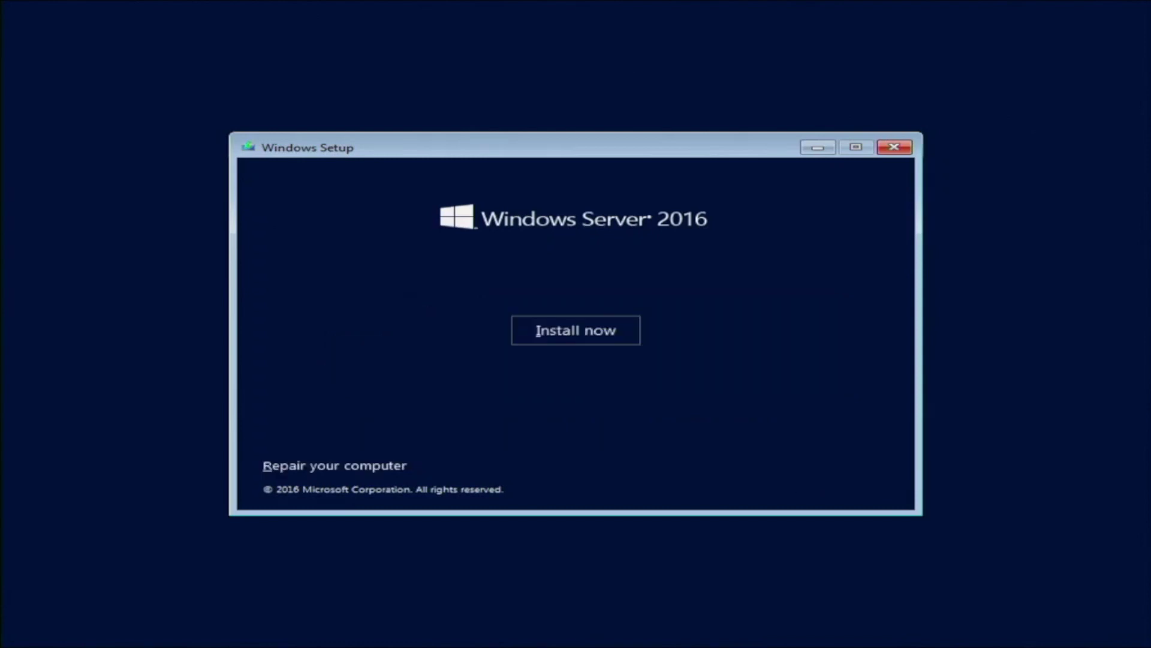
# Start the Windows Server 2016 installation with Install now
pyautogui.press('Tab')
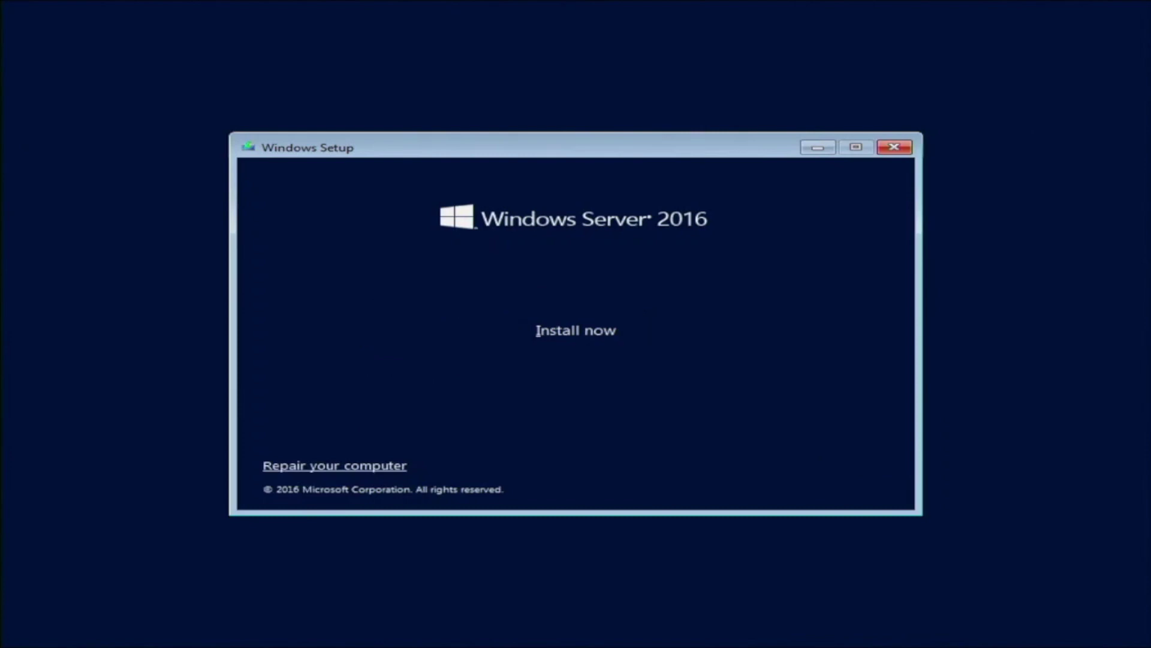
pyautogui.press('Tab')
pyautogui.press('Return')
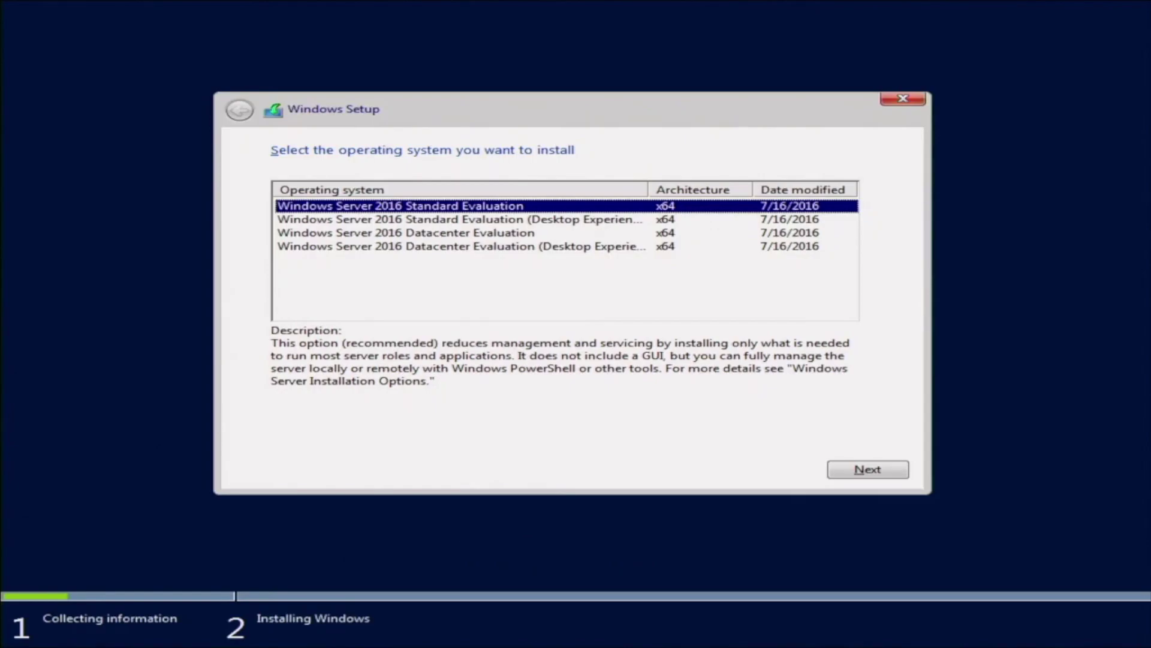
# Pick Windows Server 2016 Standard Evaluation (Desktop Experience) and accept the license terms
pyautogui.click(459, 219)
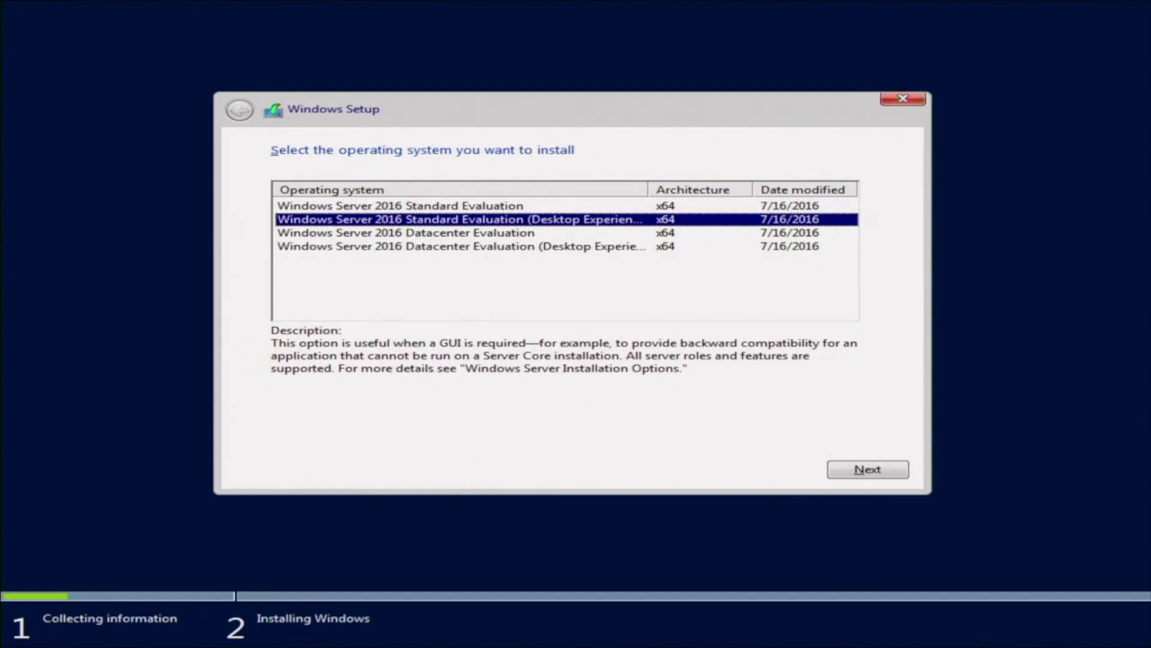
pyautogui.press('Return')
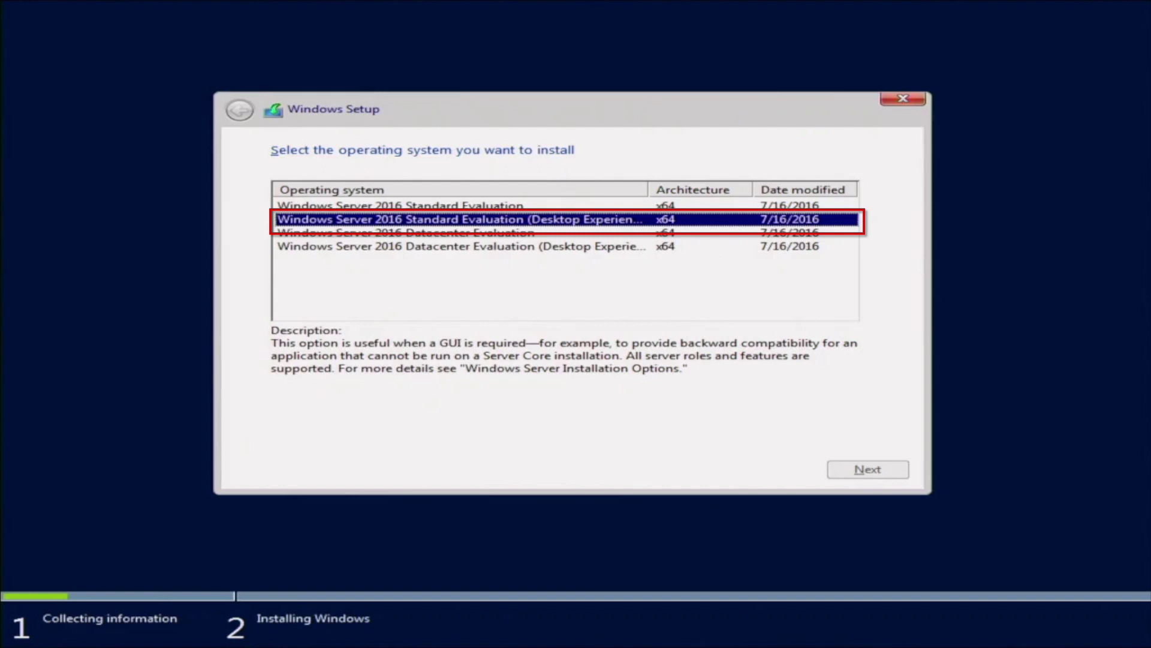
pyautogui.press('Return')
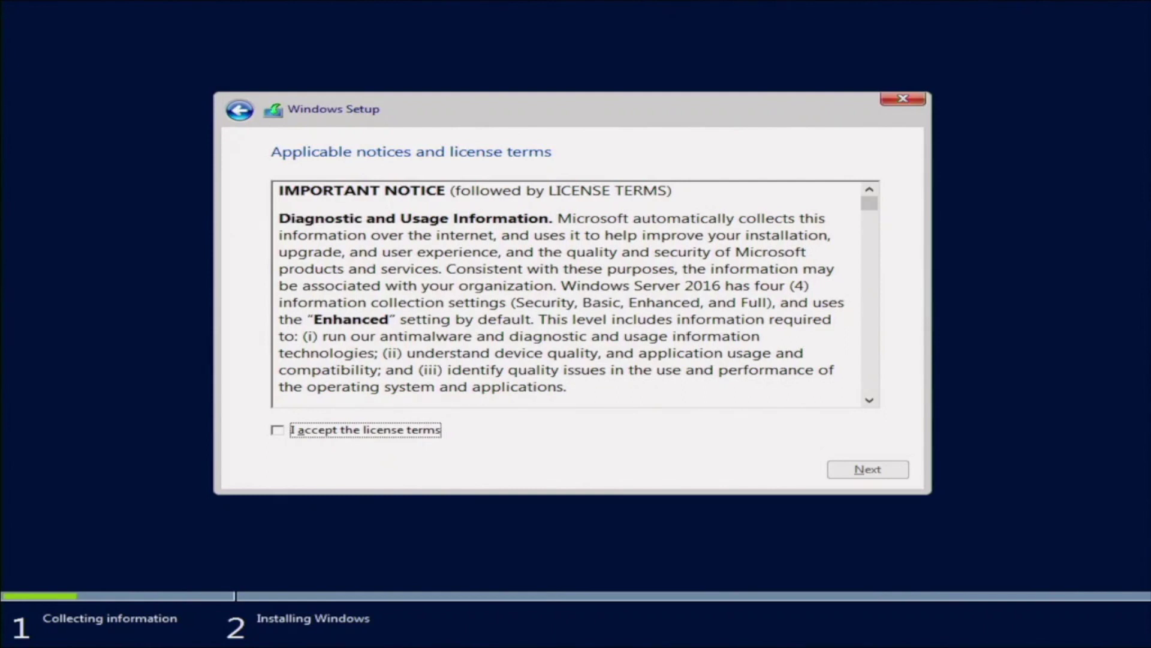
pyautogui.press('space')
pyautogui.press('Tab')
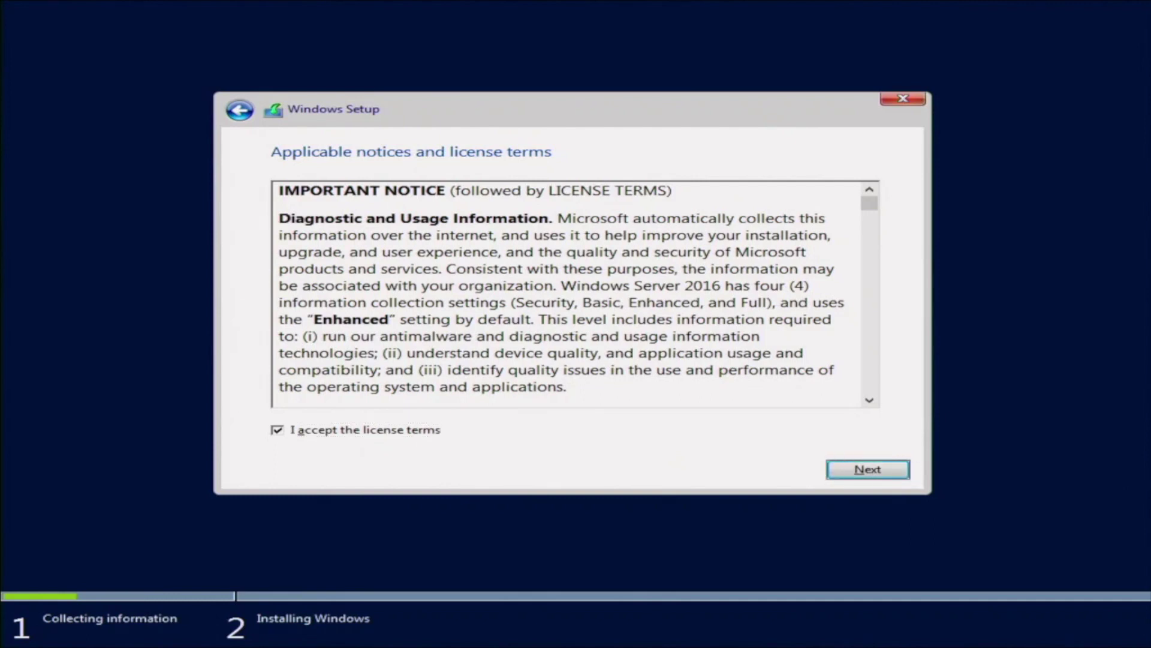
# Choose Custom install and put Windows on Drive 0's 931.0 GB unallocated space
pyautogui.press('Return')
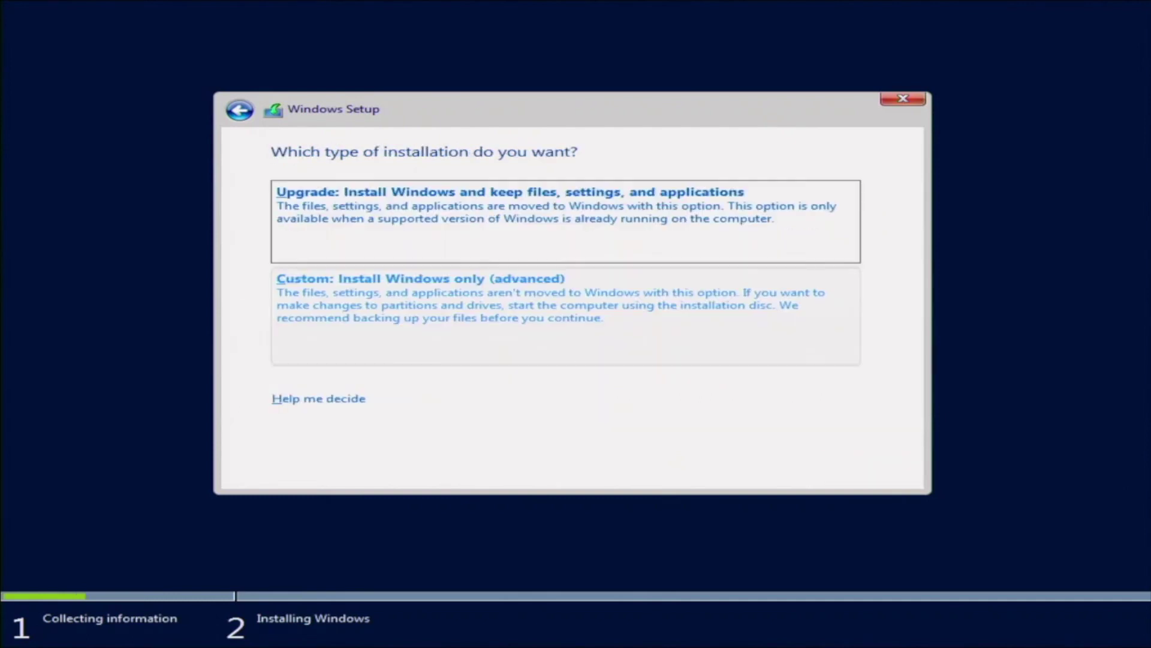
pyautogui.press('Tab')
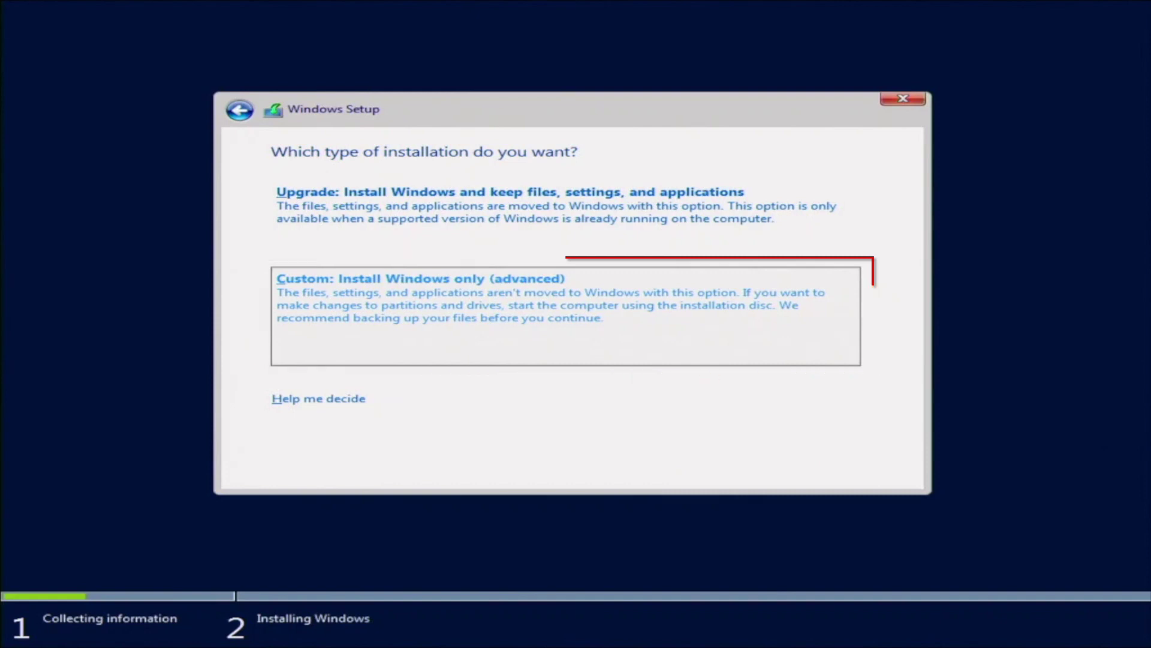
pyautogui.hotkey('alt', 'c')
pyautogui.hotkey('alt', 'n')
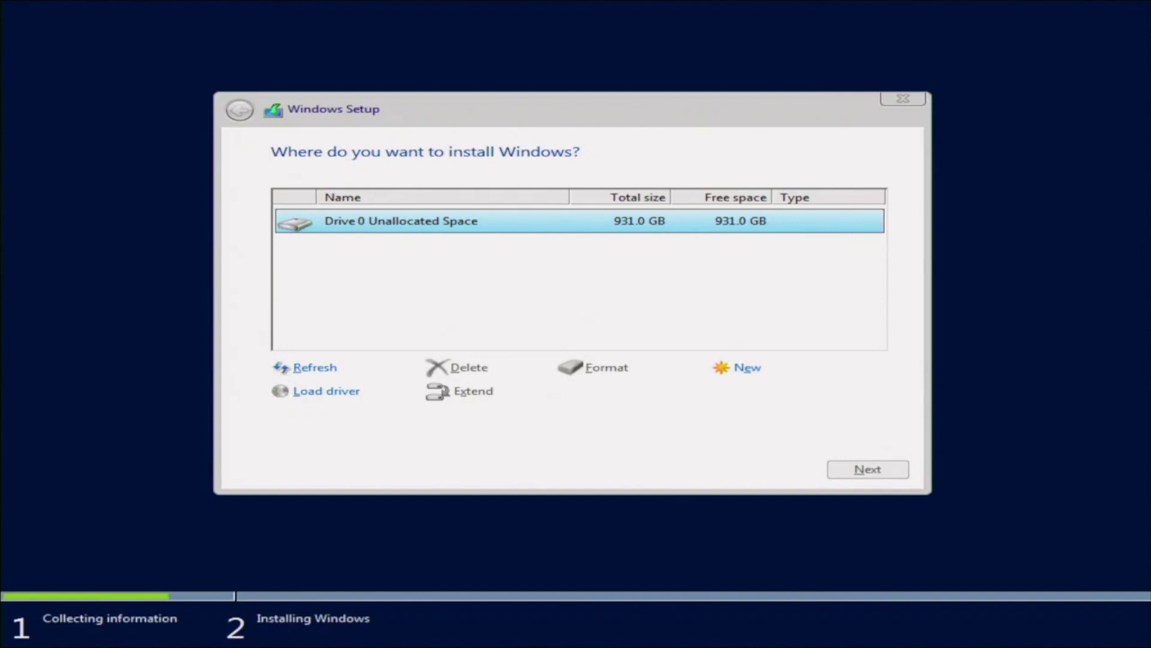
pyautogui.press('Return')
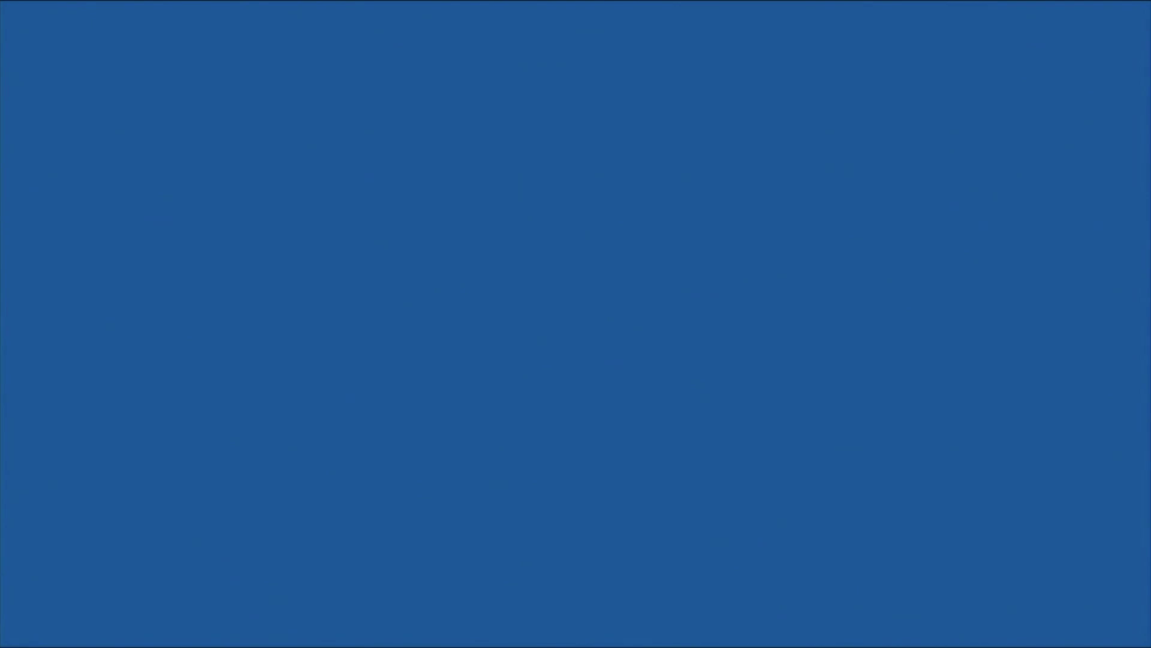
# Enter the Administrator password and its confirmation, then submit them
pyautogui.write('Password1')
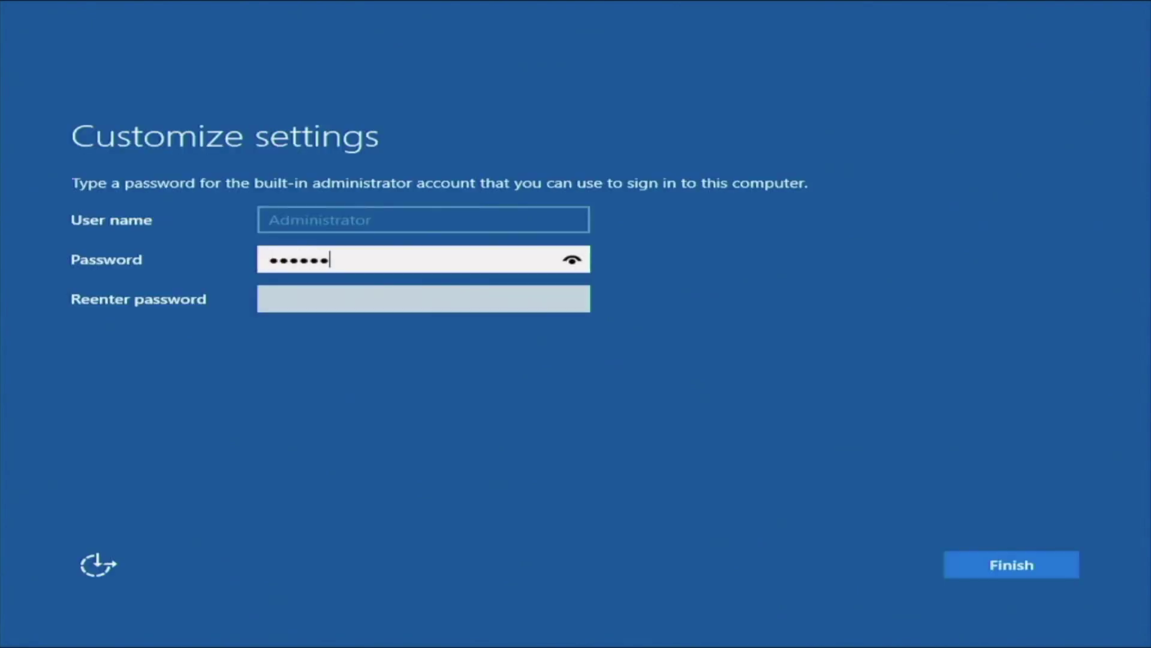
pyautogui.write('23')
pyautogui.click(286, 307)
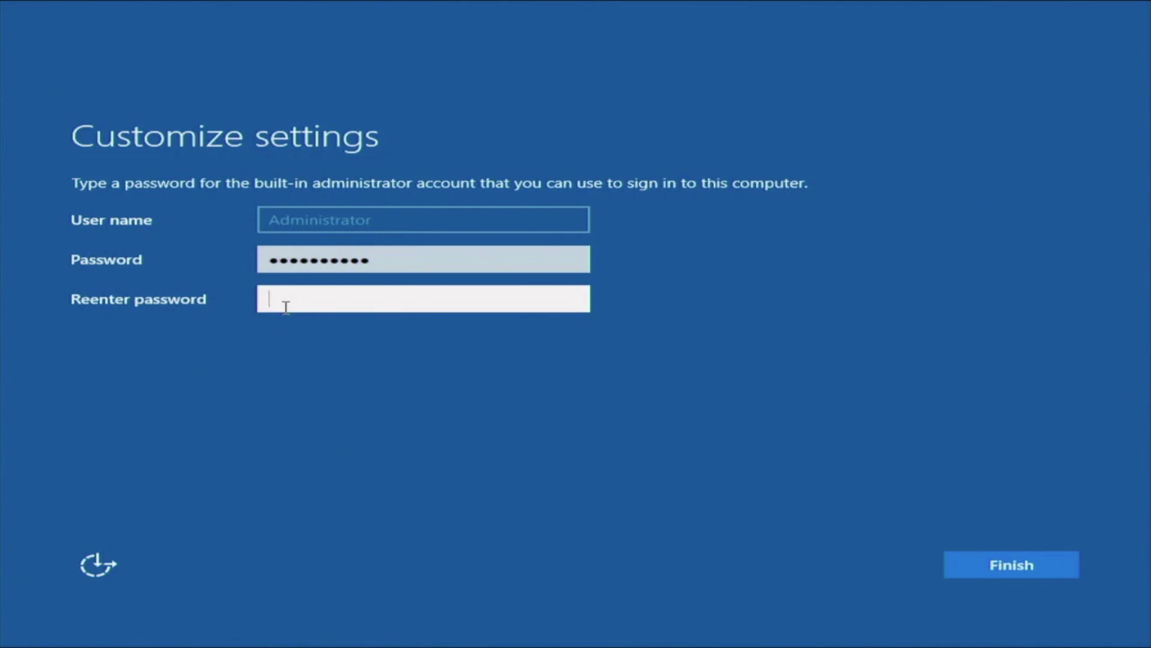
pyautogui.write('Password1233')
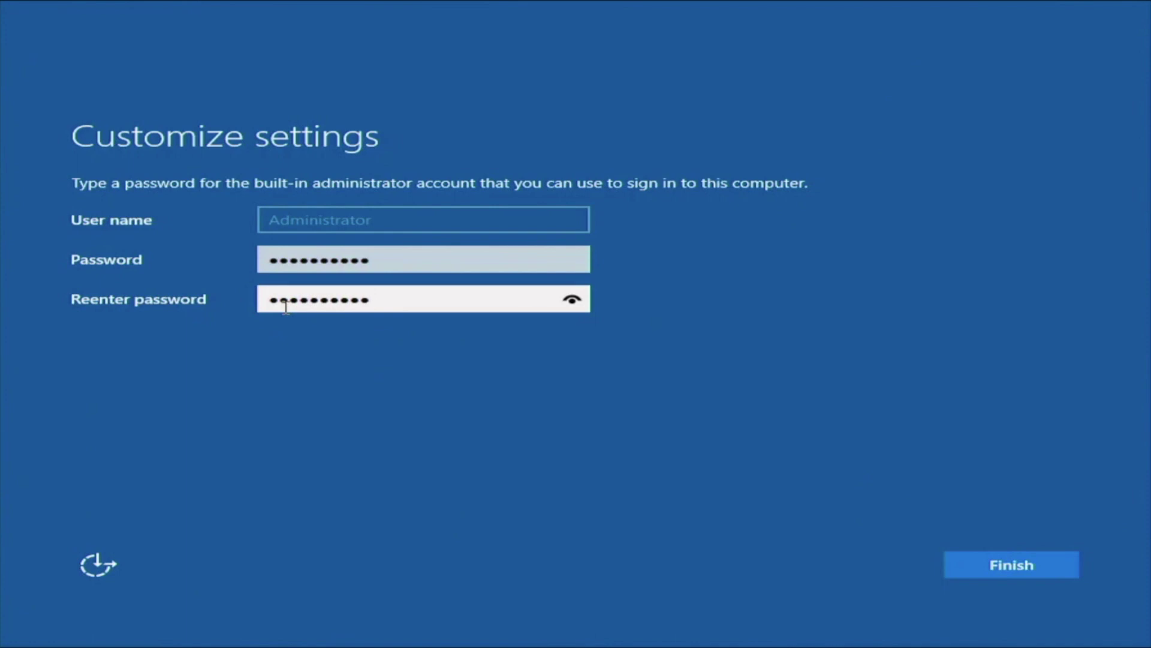
pyautogui.press('Return')
# Retype a new Administrator password in both fields and submit it
pyautogui.write('Pas')
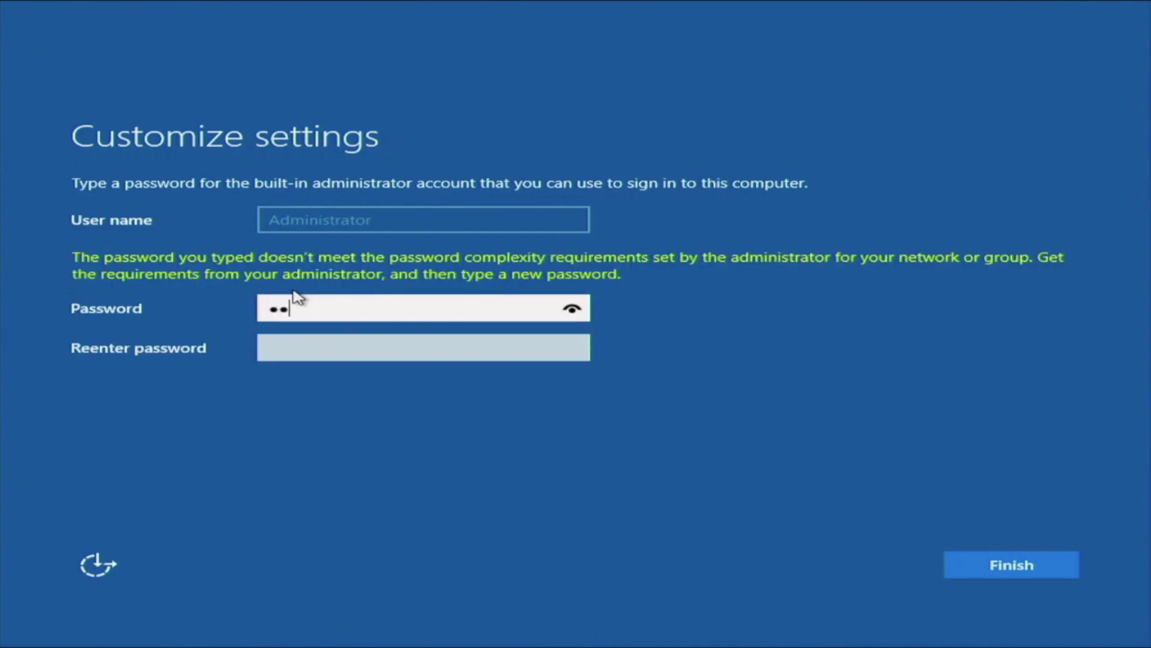
pyautogui.write('sword1')
pyautogui.write('1')
pyautogui.press('BackSpace')
pyautogui.press('BackSpace')
pyautogui.press('BackSpace')
pyautogui.press('BackSpace')
pyautogui.press('BackSpace')
pyautogui.press('BackSpace')
pyautogui.press('BackSpace')
pyautogui.press('BackSpace')
pyautogui.press('BackSpace')
pyautogui.press('BackSpace')
pyautogui.press('BackSpace')
pyautogui.press('BackSpace')
pyautogui.write('Password123!')
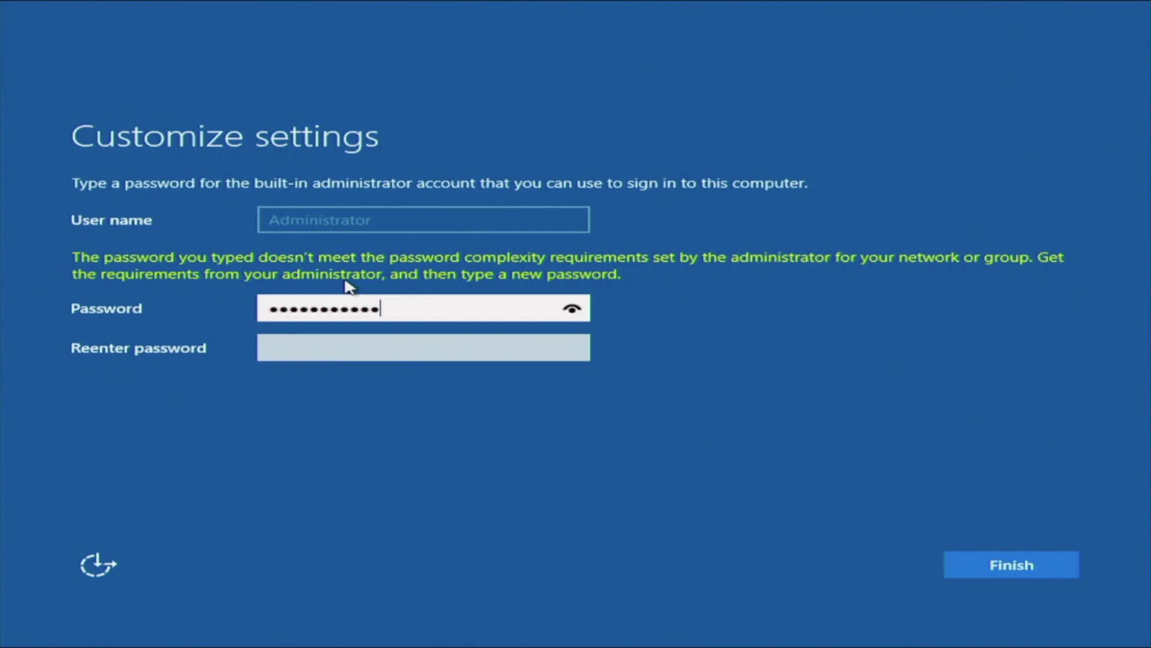
pyautogui.click(288, 349)
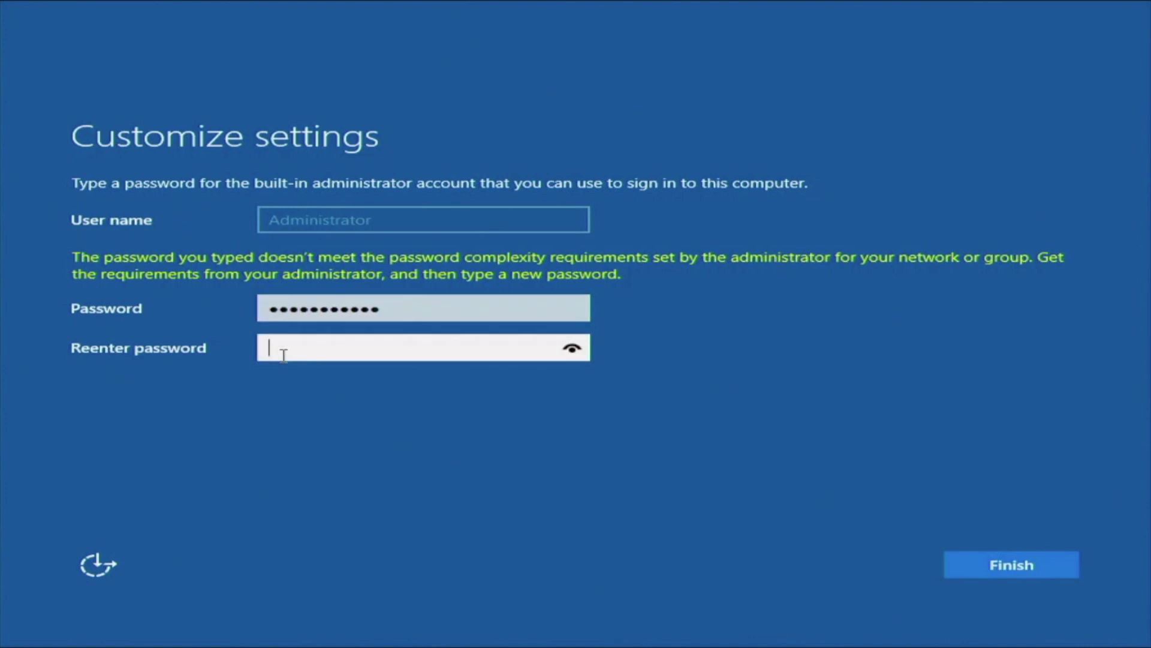
pyautogui.write('Password1234')
pyautogui.press('Return')
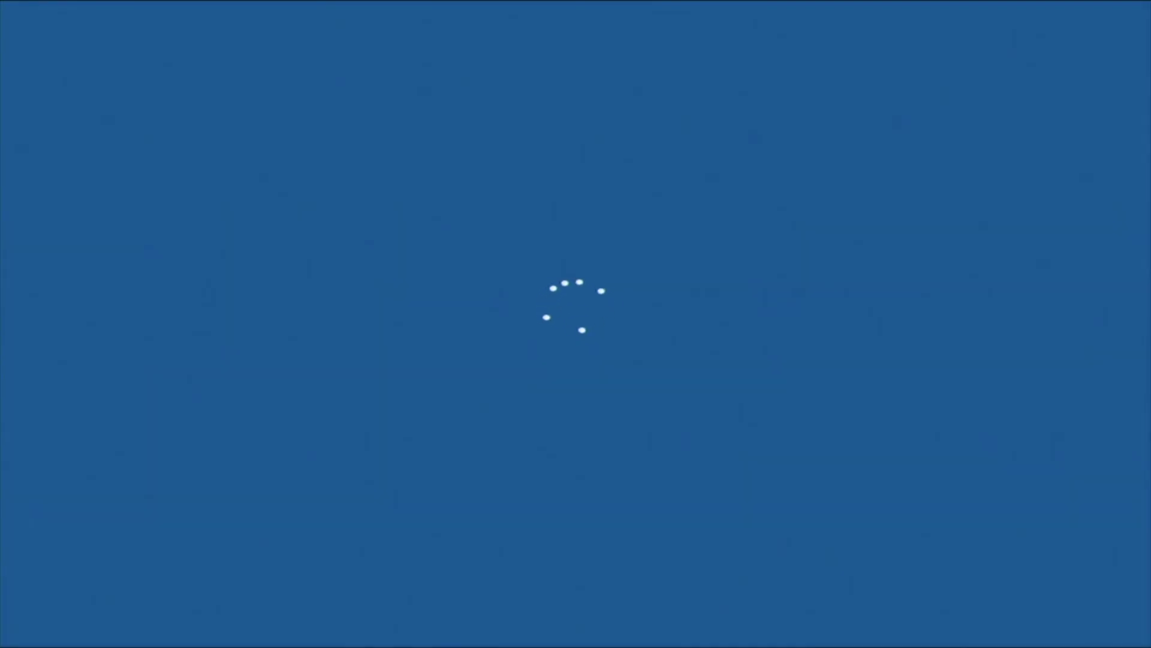
# Sign in as Administrator with the new password
pyautogui.write('••••••••••••')
pyautogui.press('Return')
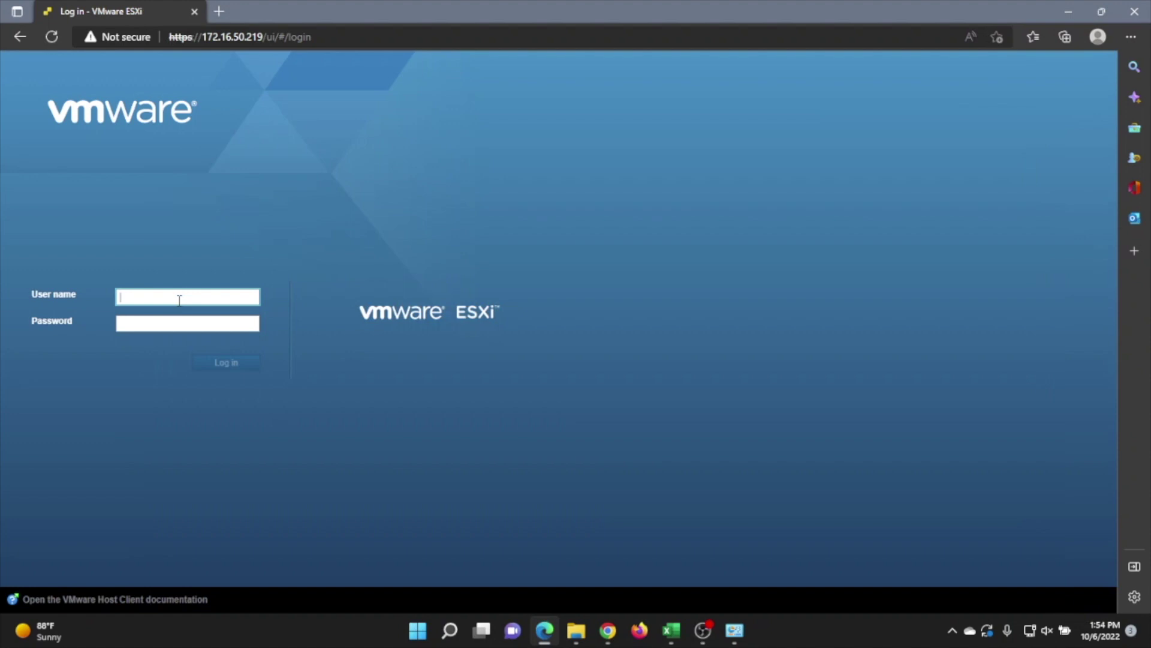
# Log in to the ESXi Host Client as root with the account password
pyautogui.click(179, 300)
pyautogui.write('root')
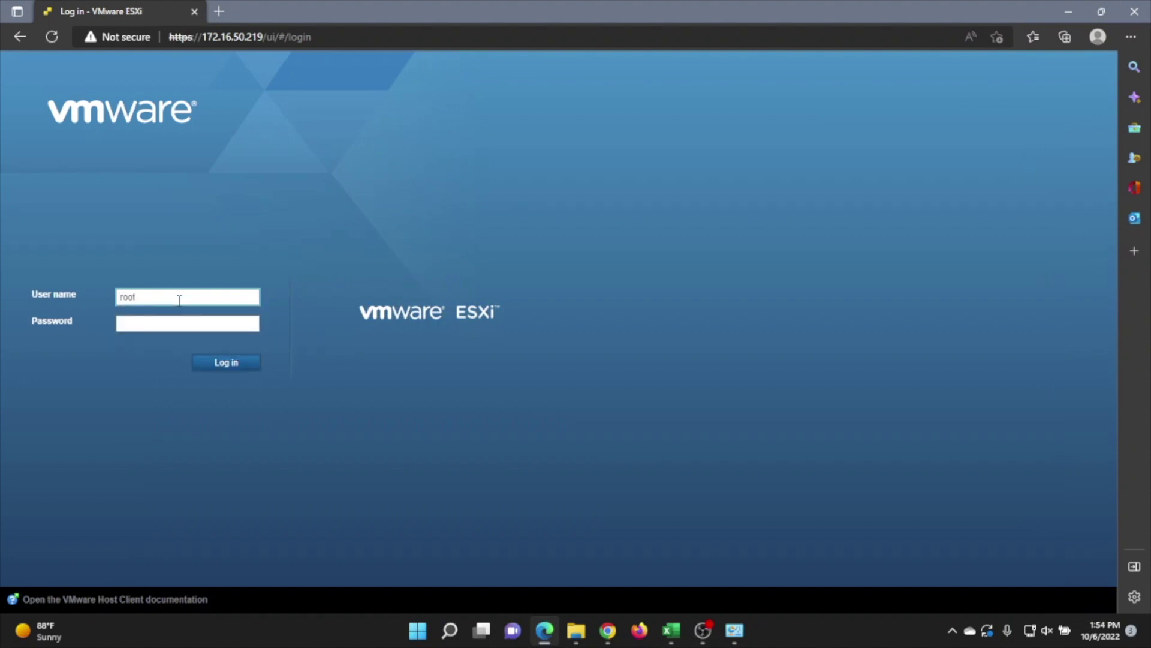
pyautogui.press('Tab')
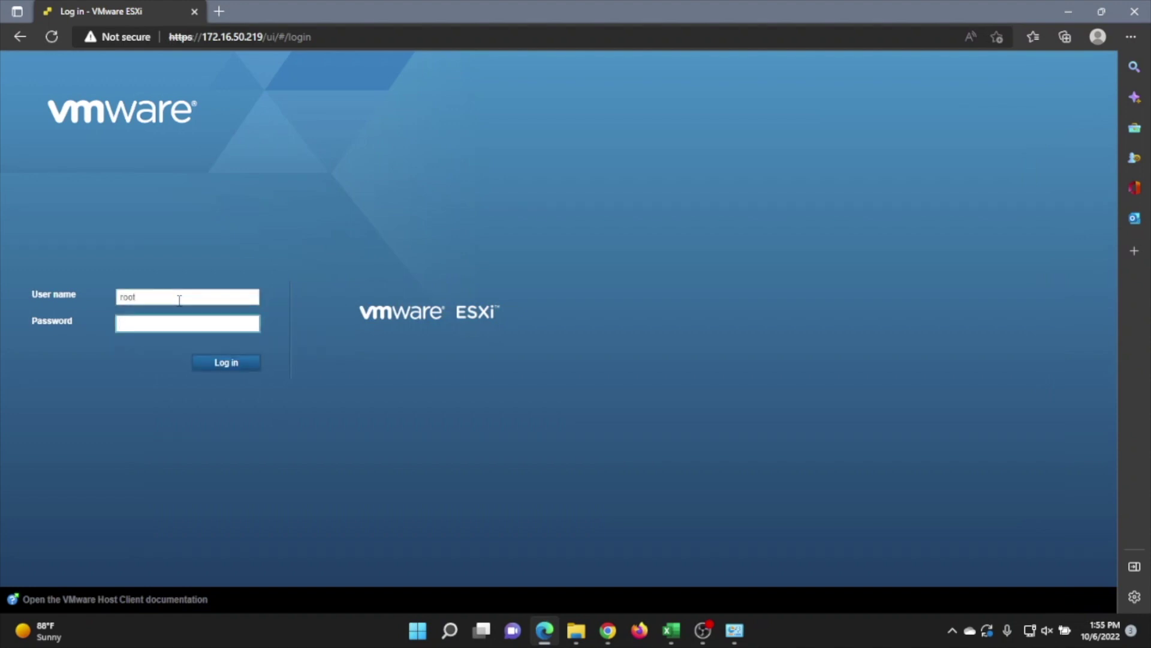
pyautogui.write('•••••••••')
pyautogui.press('Return')
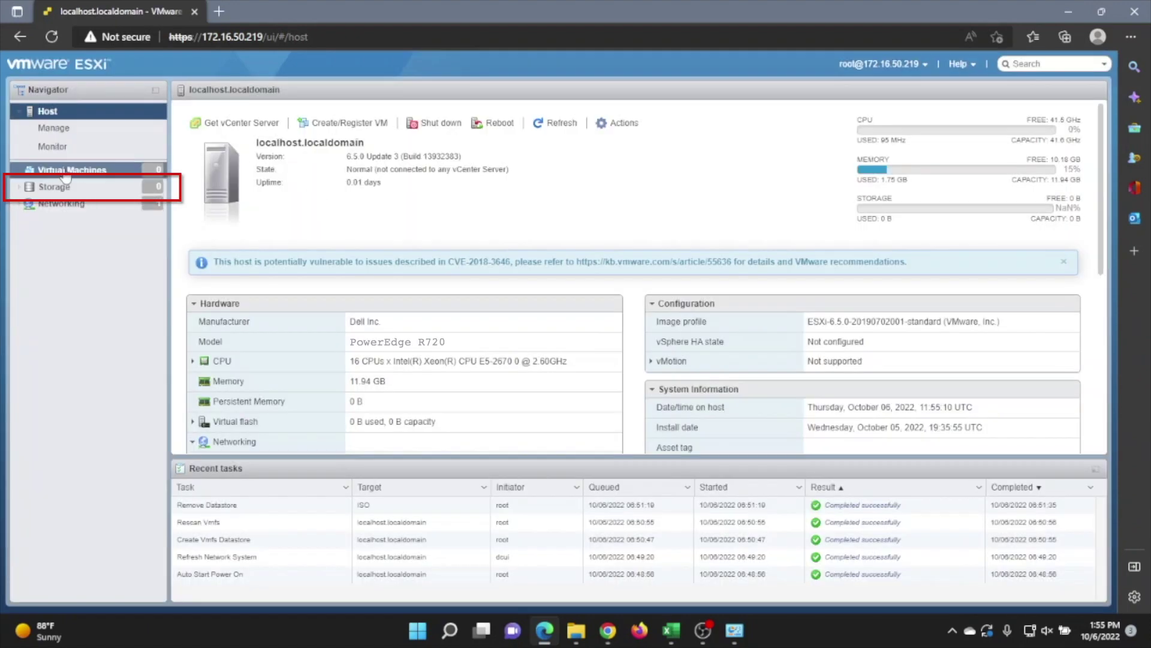
# Go to Storage and start the New datastore wizard
pyautogui.click(59, 173)
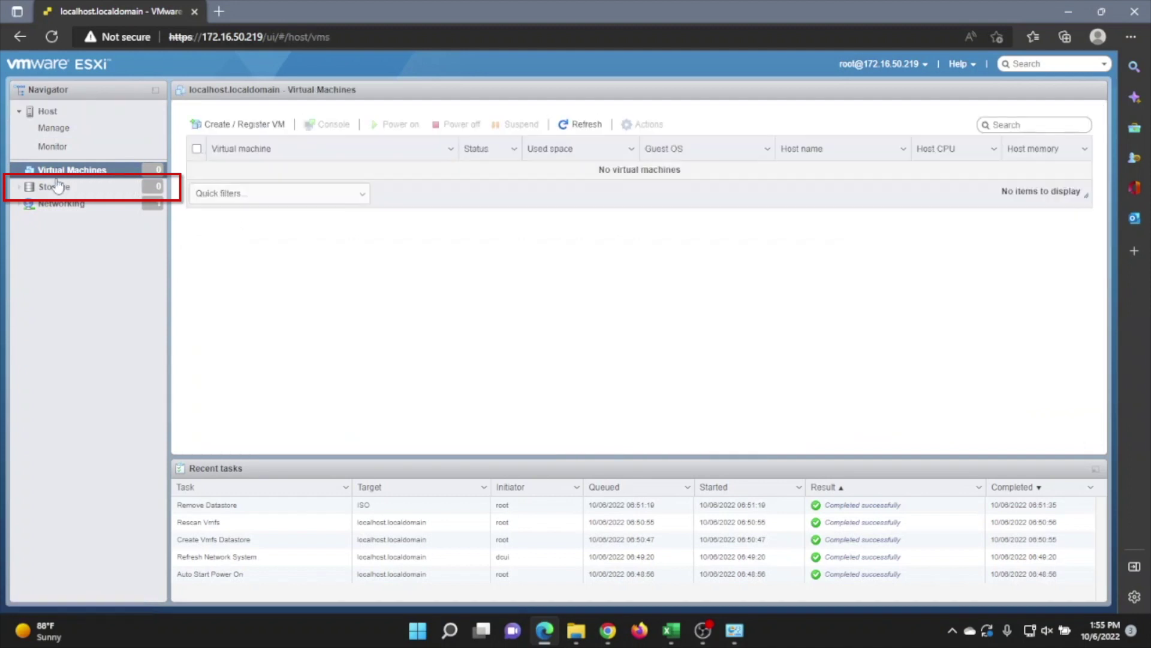
pyautogui.click(54, 187)
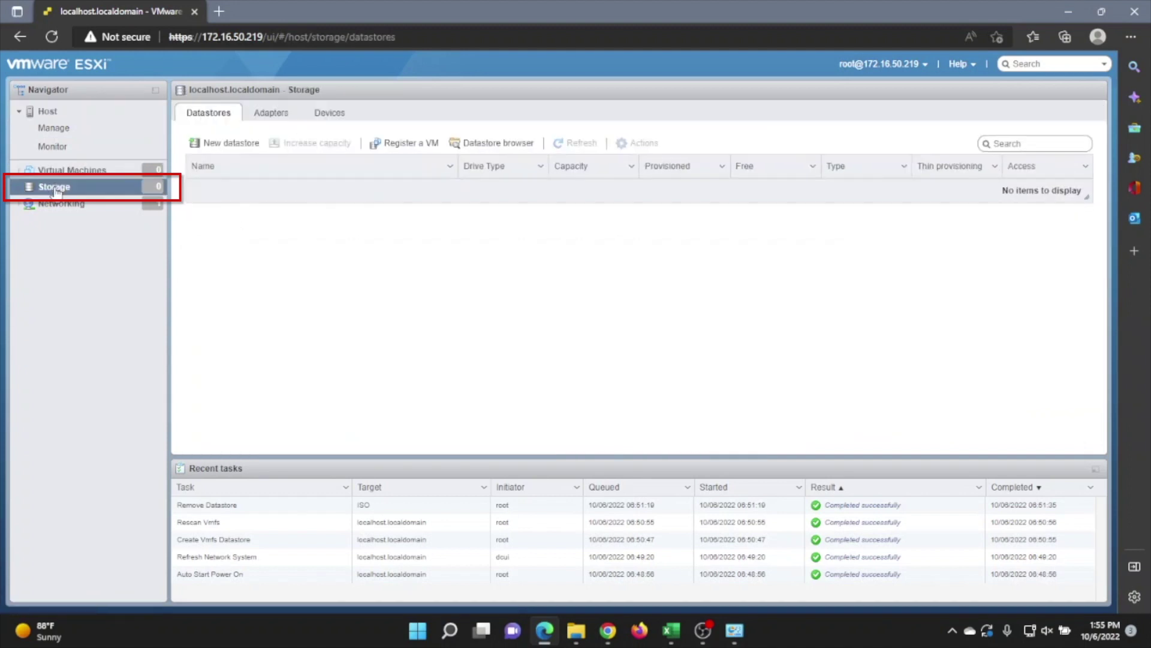
pyautogui.click(246, 152)
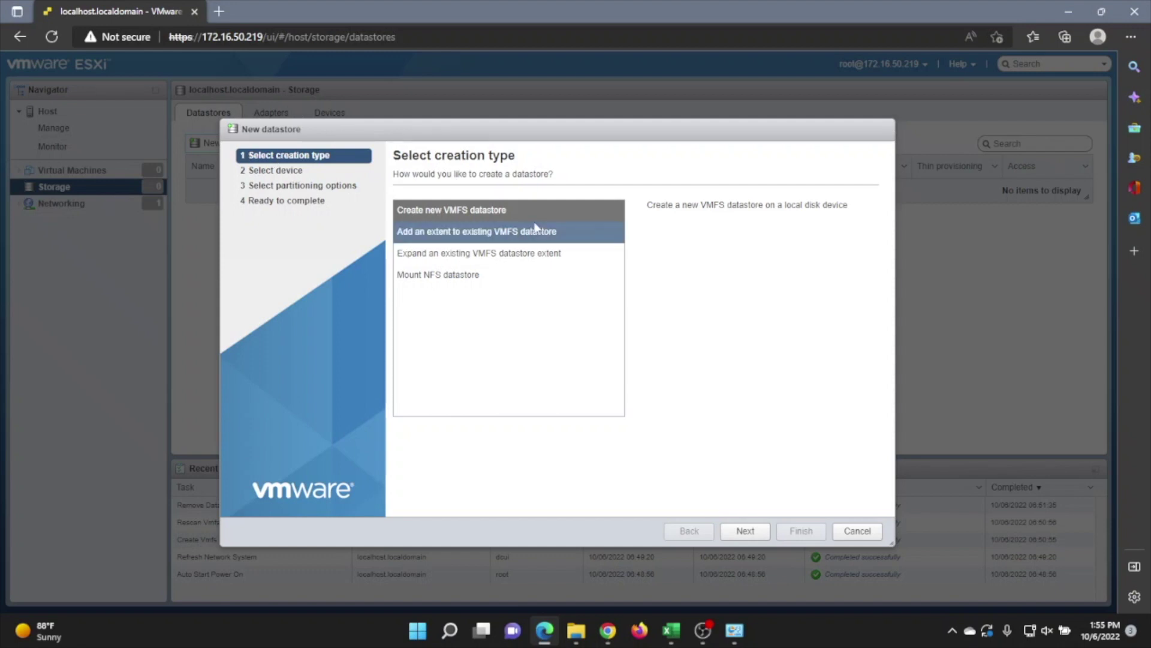
# Create VMFS 6 datastore 'LabDS' on the full local Dell disk, confirming the erase warning
pyautogui.click(746, 532)
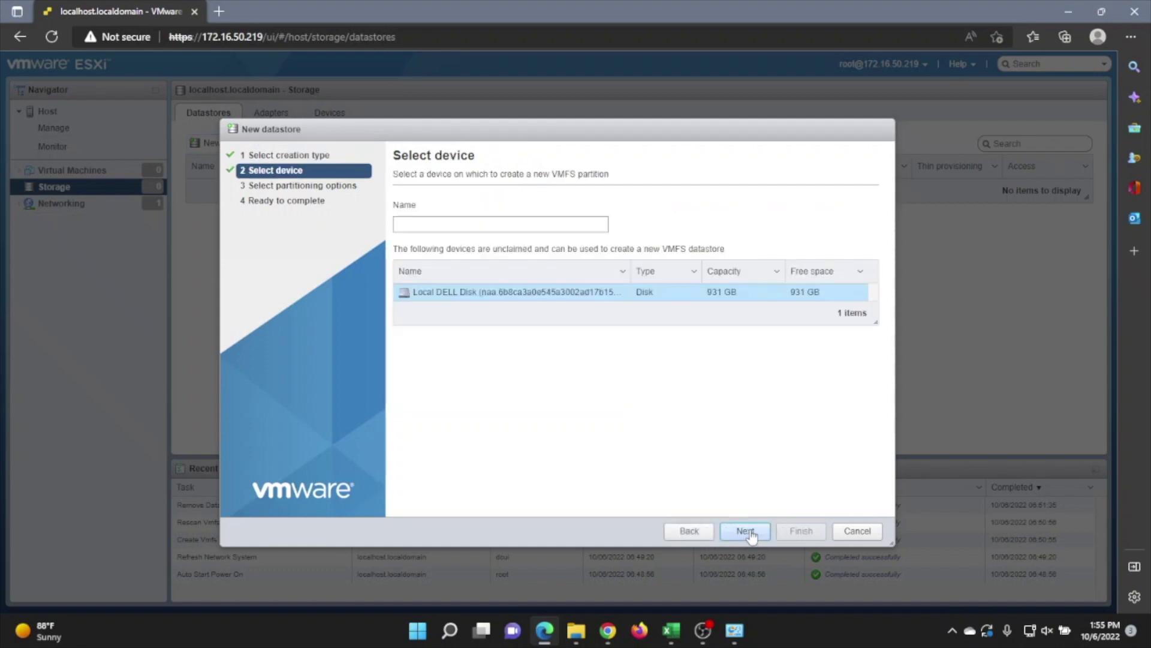
pyautogui.click(746, 531)
pyautogui.write('LabDS')
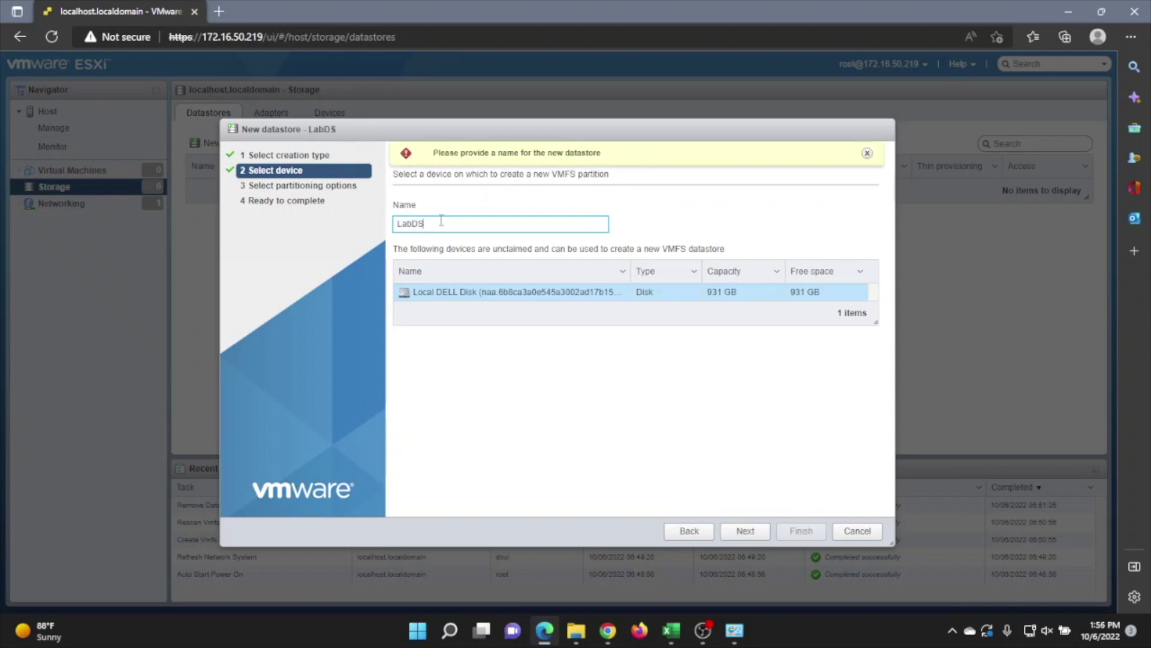
pyautogui.click(764, 539)
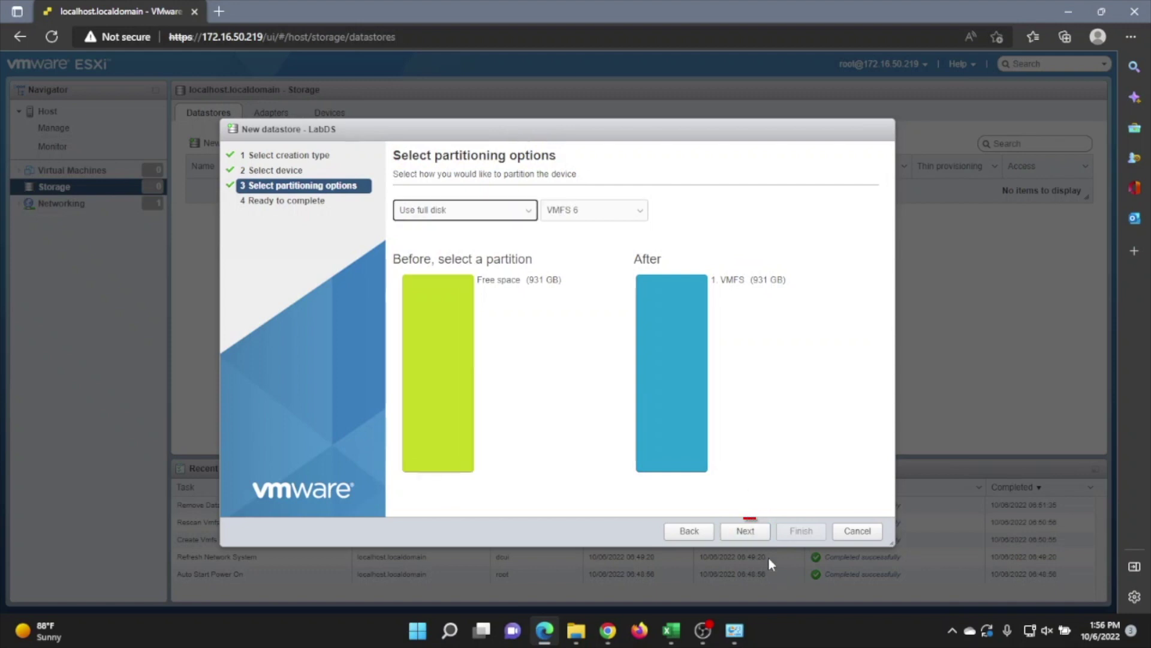
pyautogui.click(746, 532)
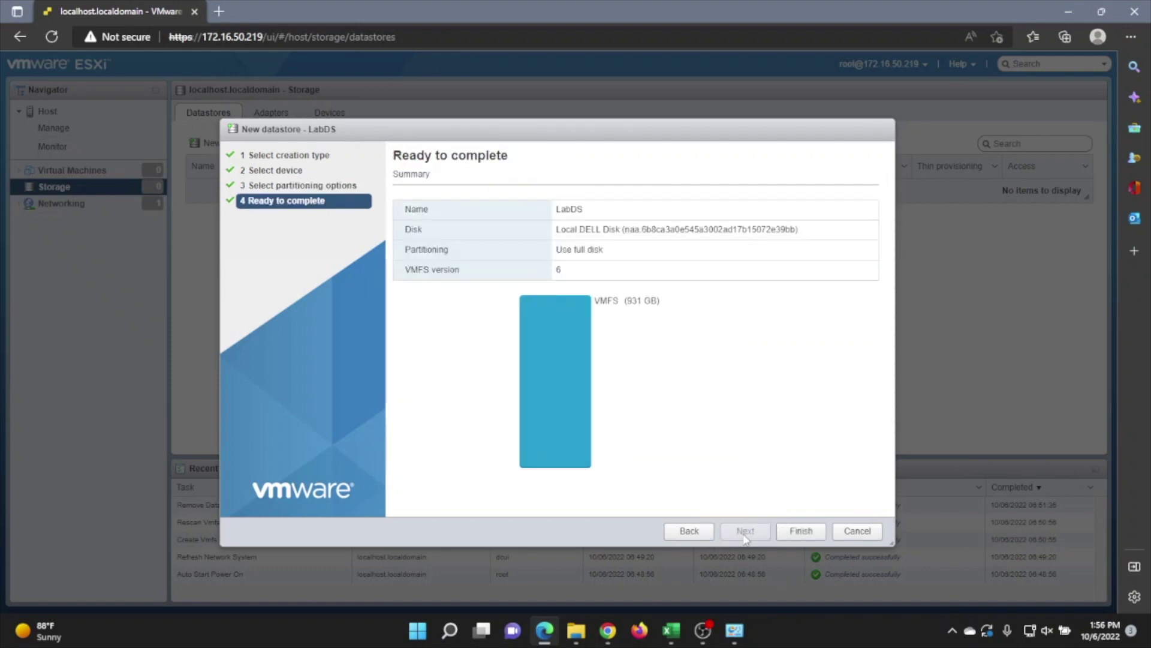
pyautogui.click(792, 532)
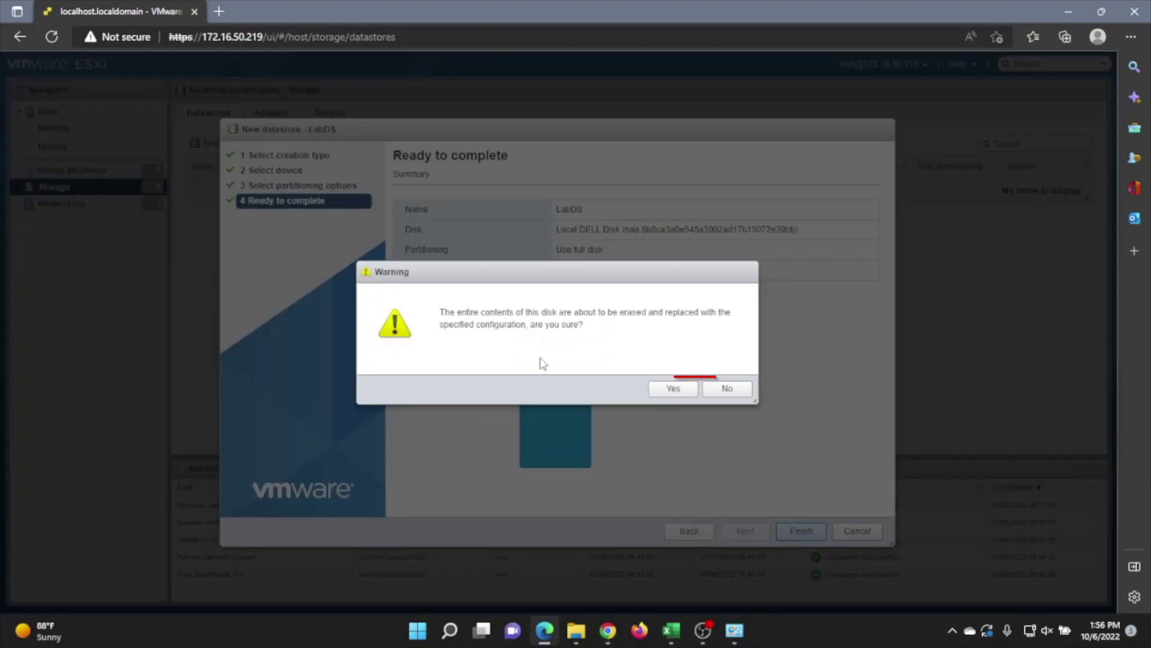
pyautogui.click(673, 389)
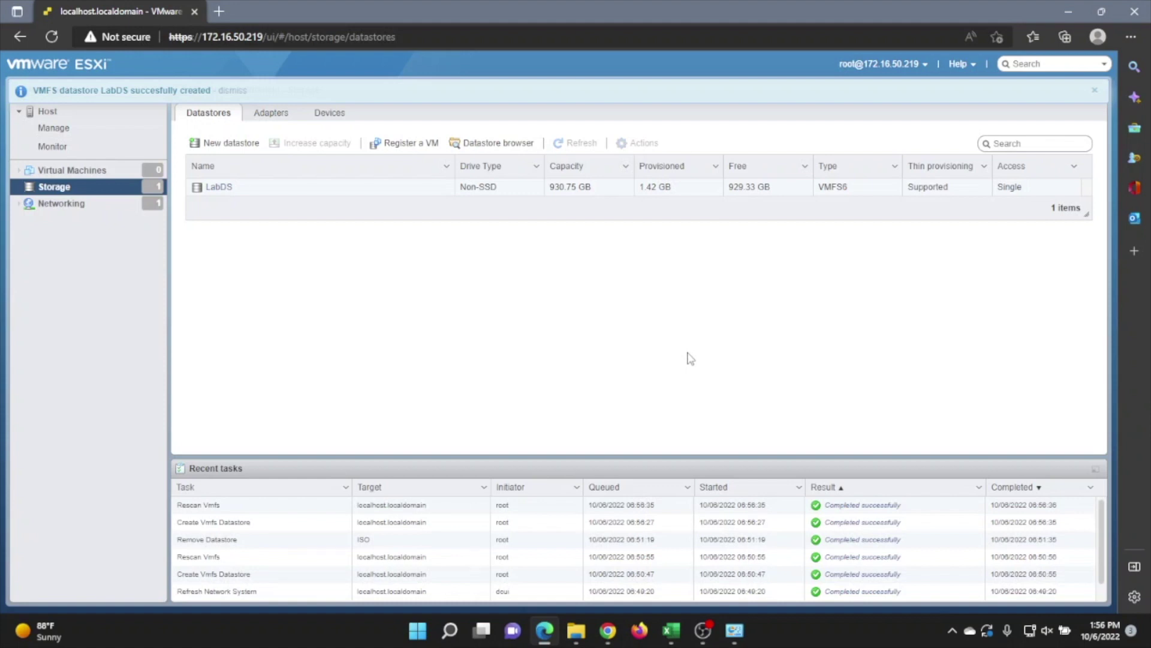
# In LabDS's datastore browser, create an 'ISOs' directory and select it
pyautogui.click(218, 186)
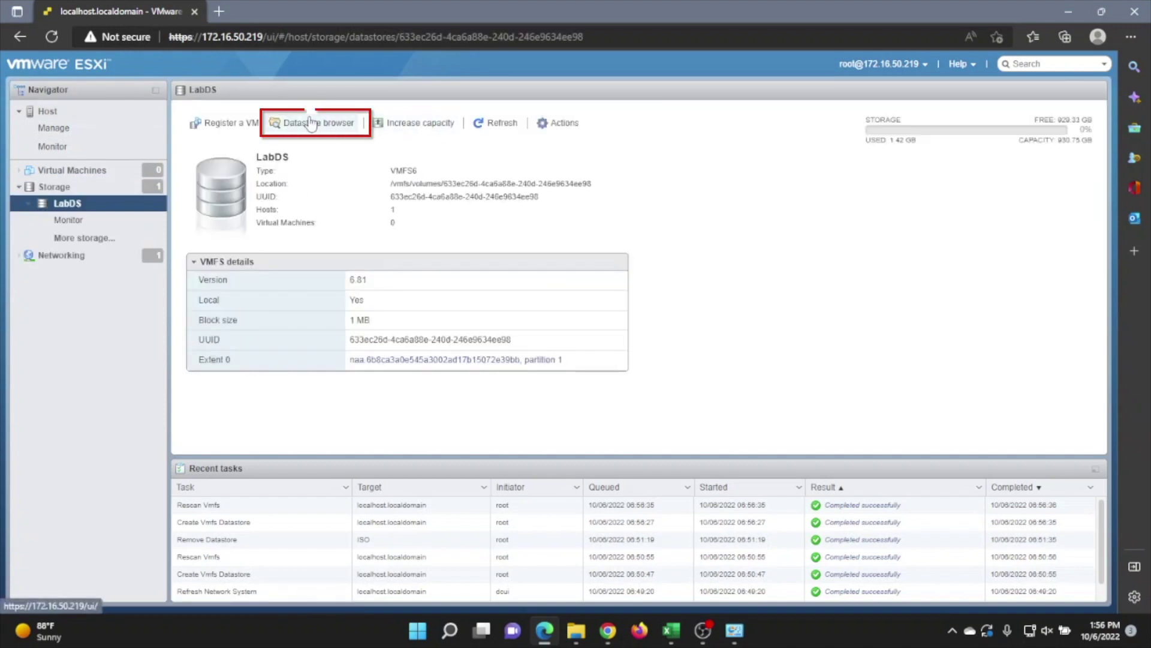
pyautogui.click(304, 124)
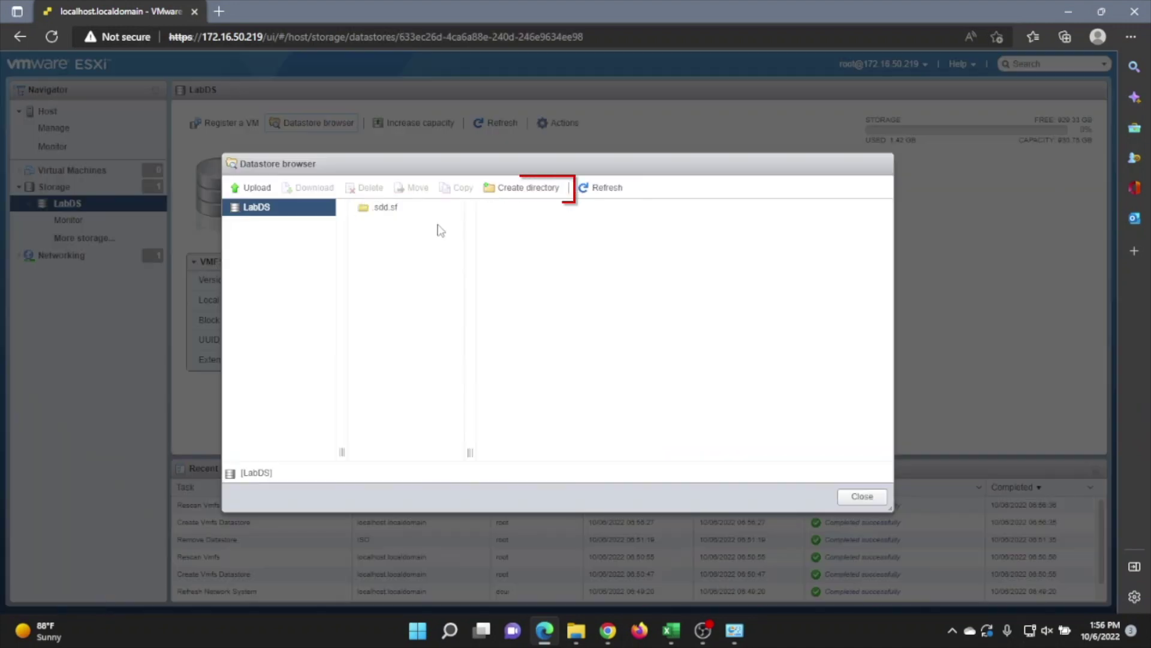
pyautogui.click(503, 185)
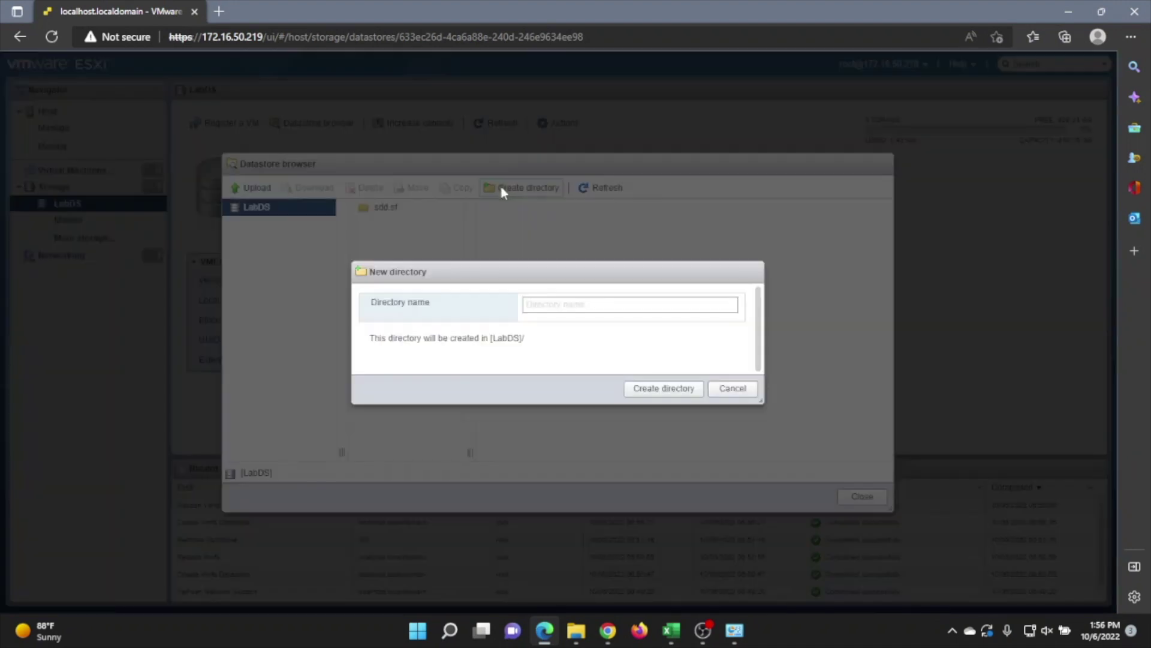
pyautogui.write('ISOs')
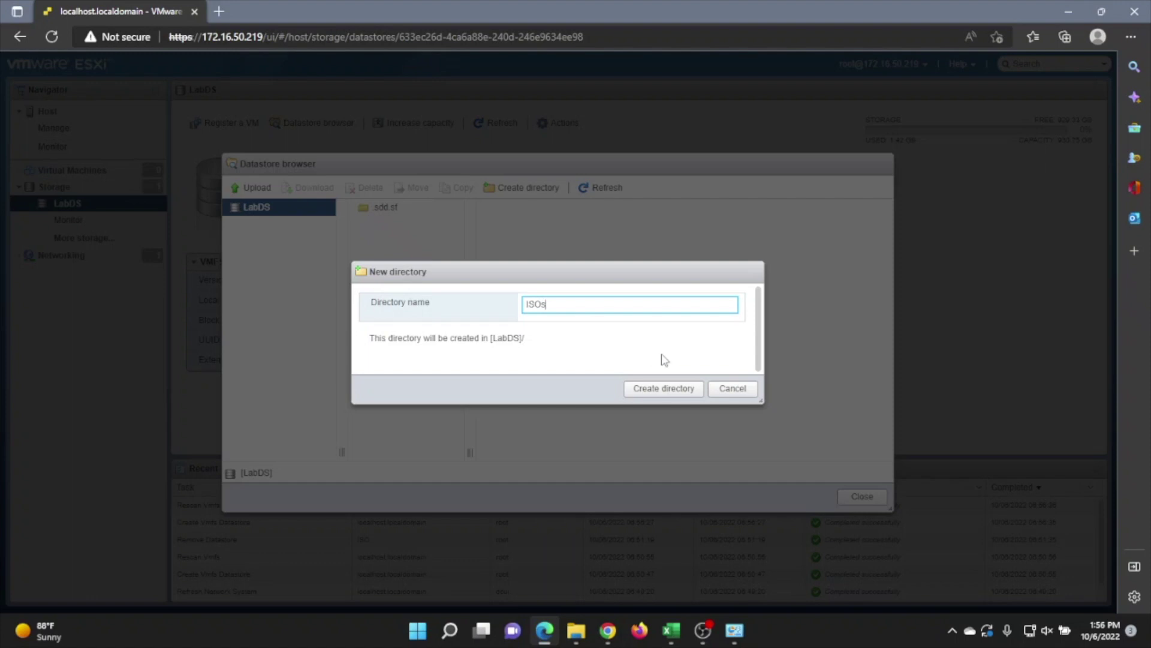
pyautogui.click(663, 388)
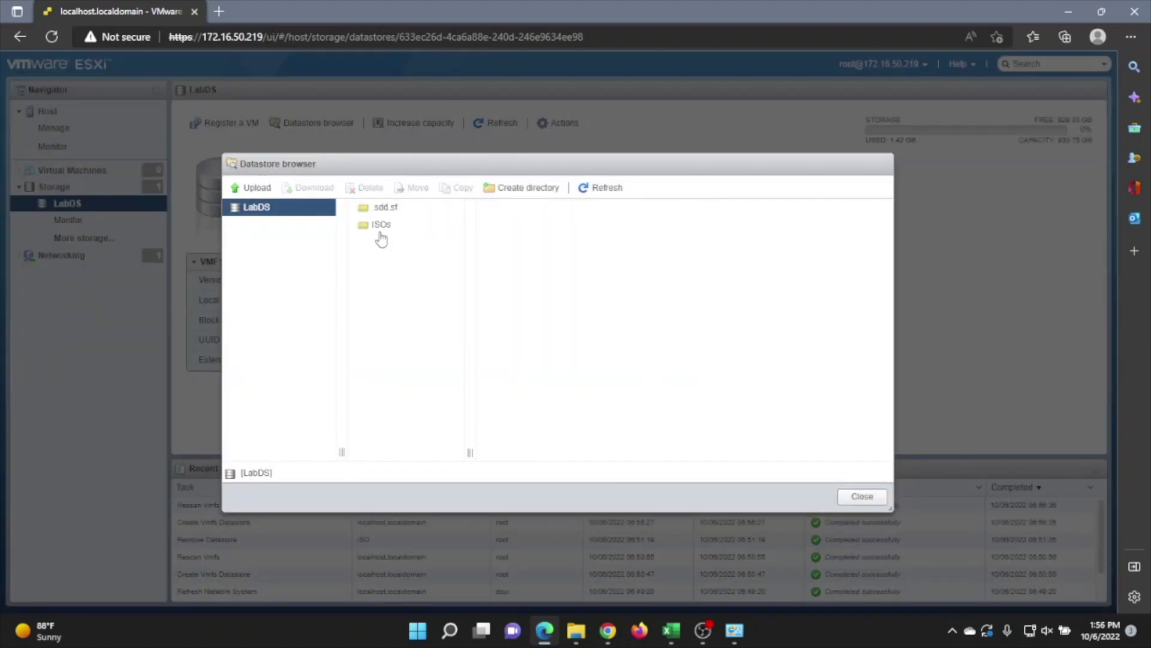
pyautogui.click(382, 230)
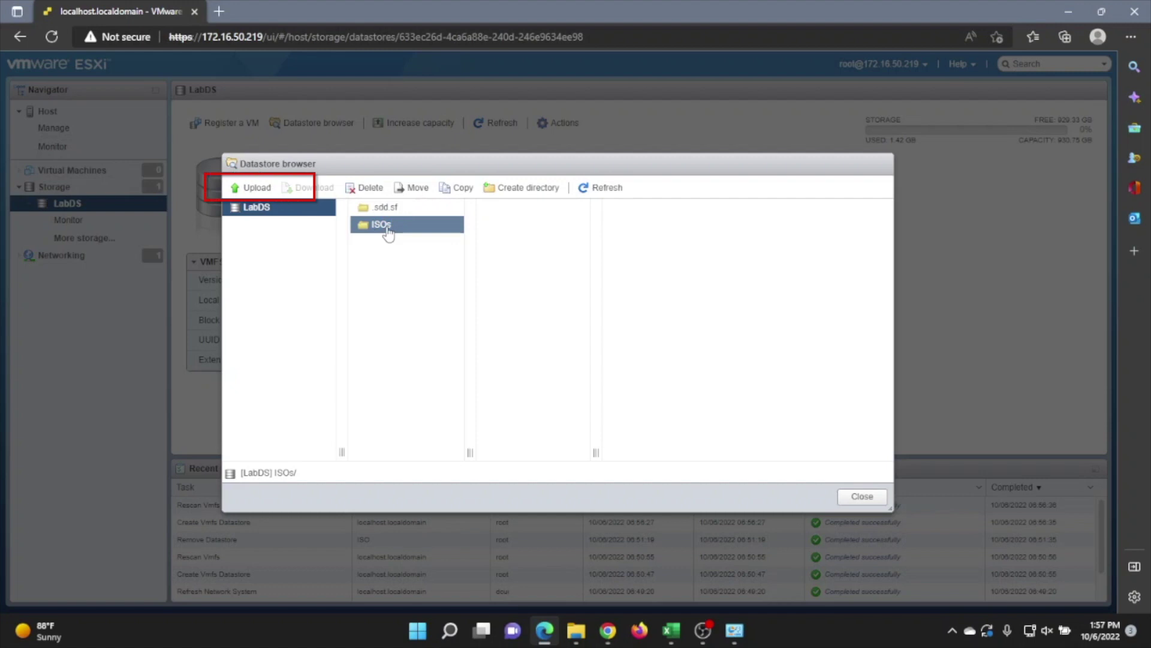
# Upload the Windows Server 2016 ISO into LabDS's ISOs folder, then close the datastore browser
pyautogui.click(257, 187)
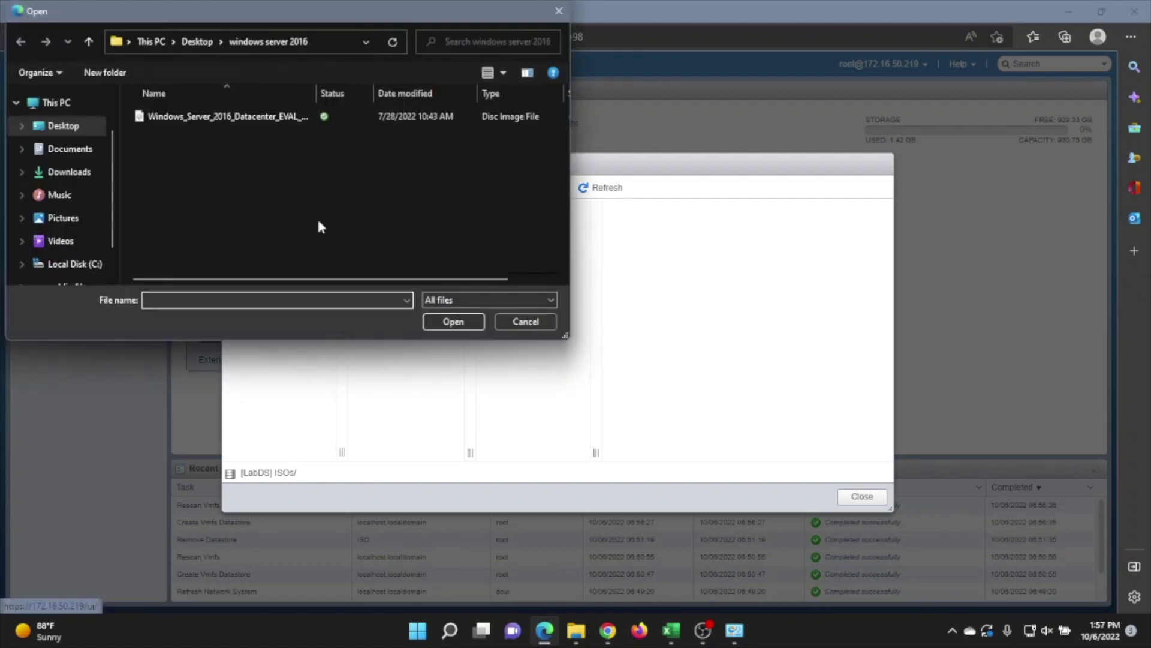
pyautogui.doubleClick(217, 118)
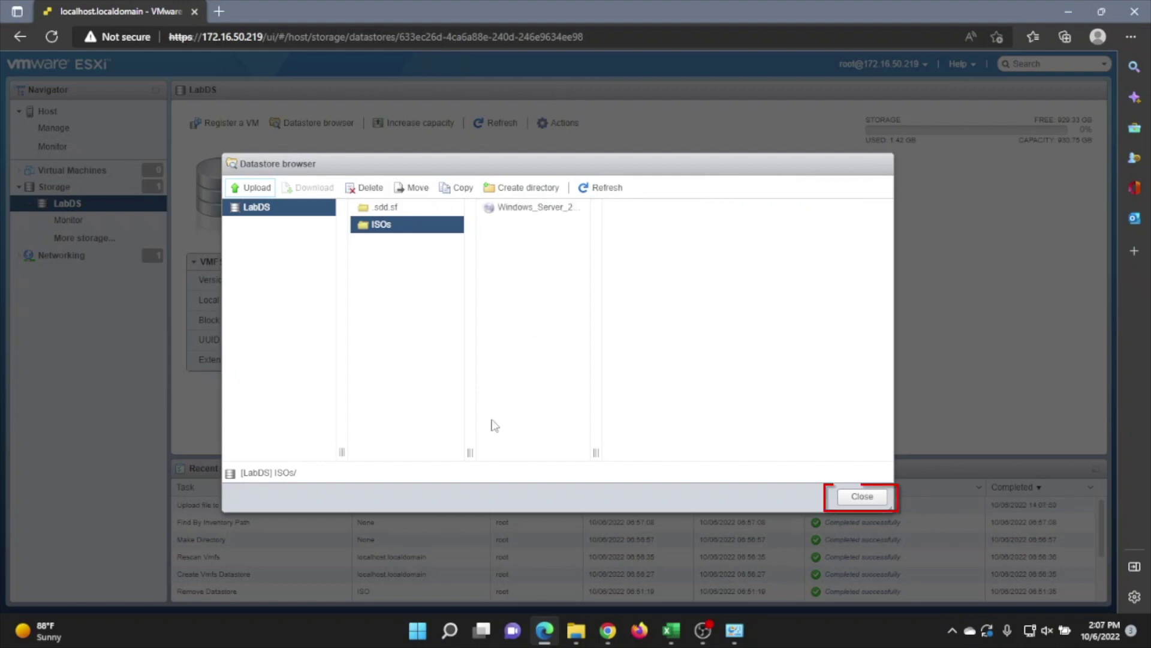
pyautogui.click(862, 496)
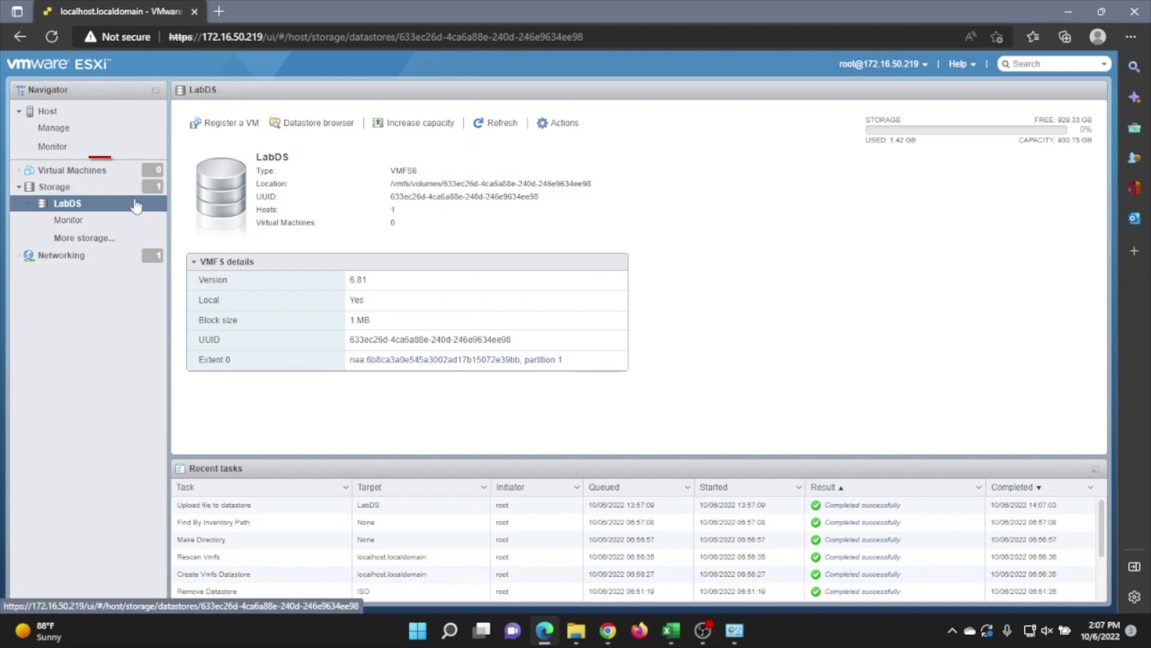
# Start a new virtual machine from the host's VM list and name it LabWinServ2016
pyautogui.click(95, 171)
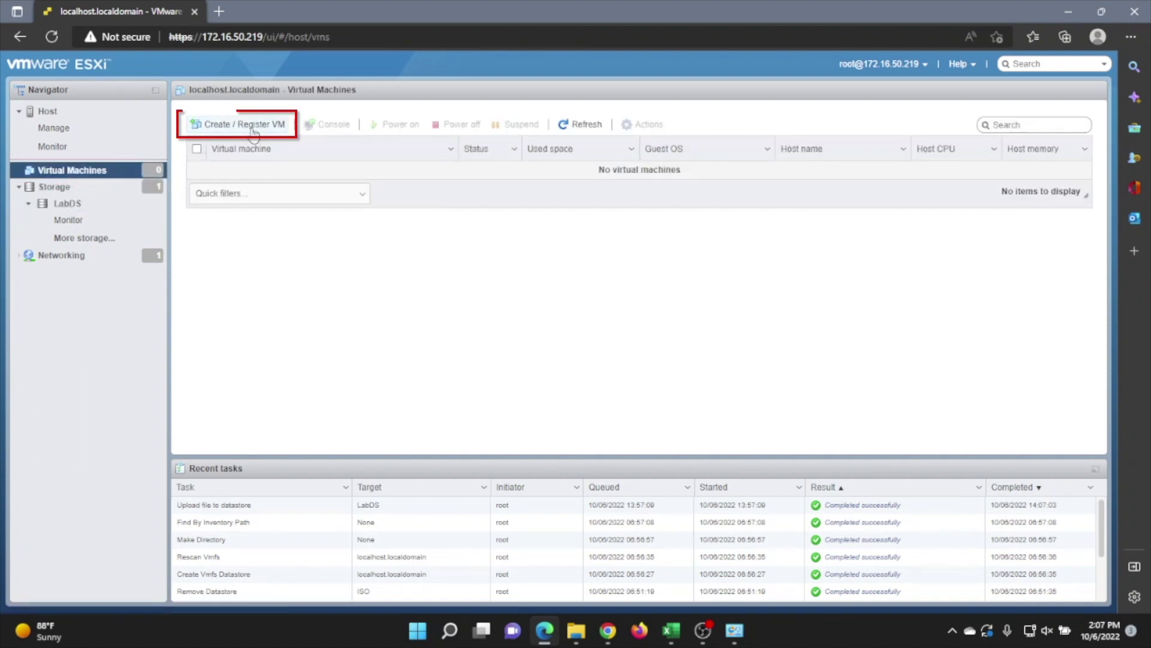
pyautogui.click(252, 126)
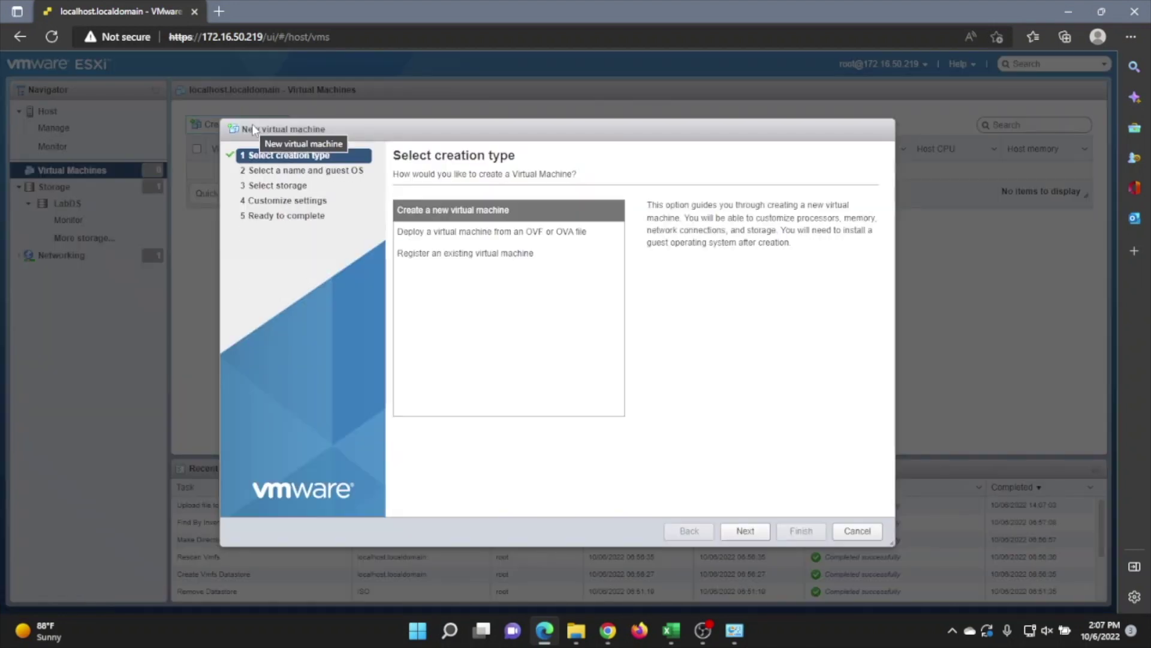
pyautogui.click(738, 531)
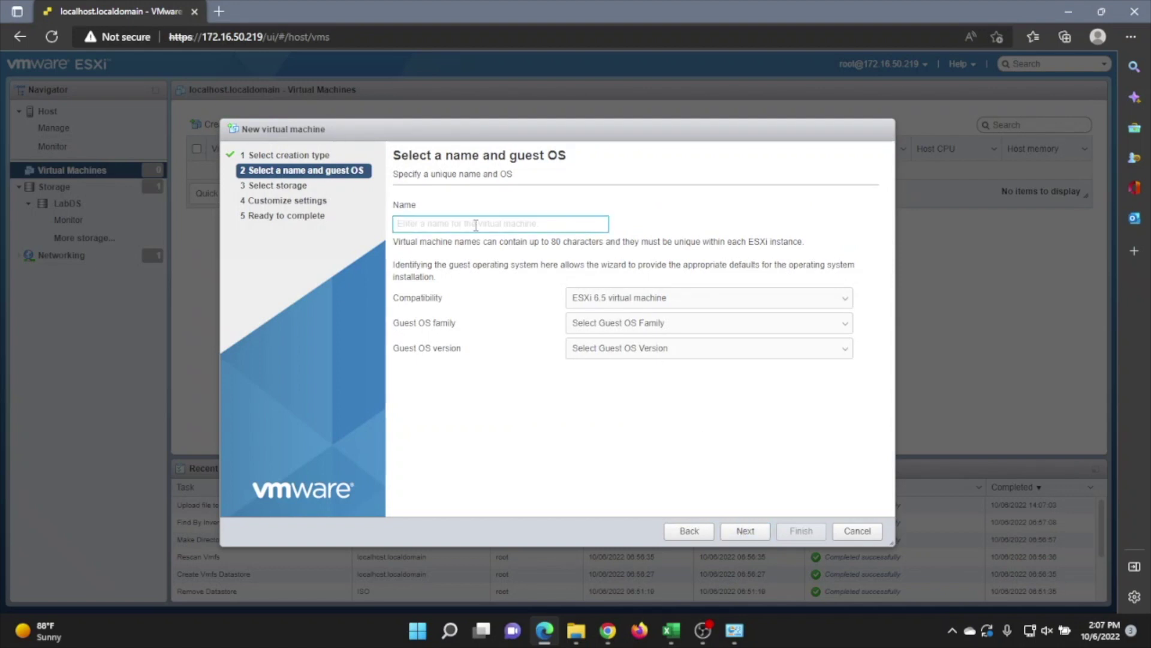
pyautogui.write('LabWin')
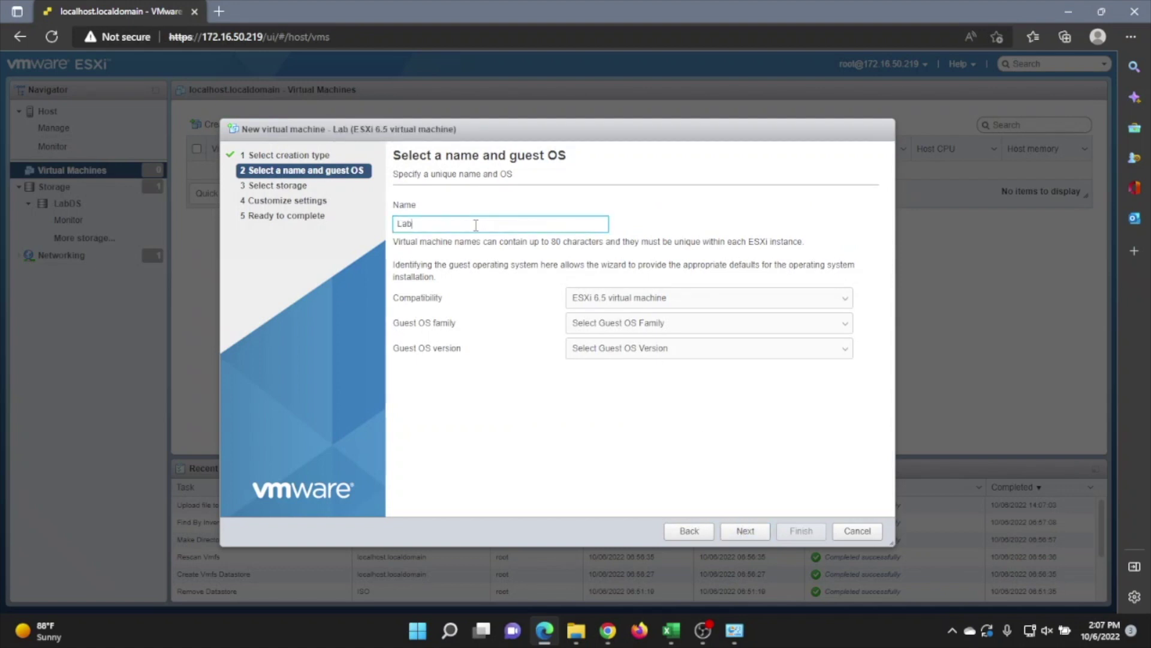
pyautogui.write('rv')
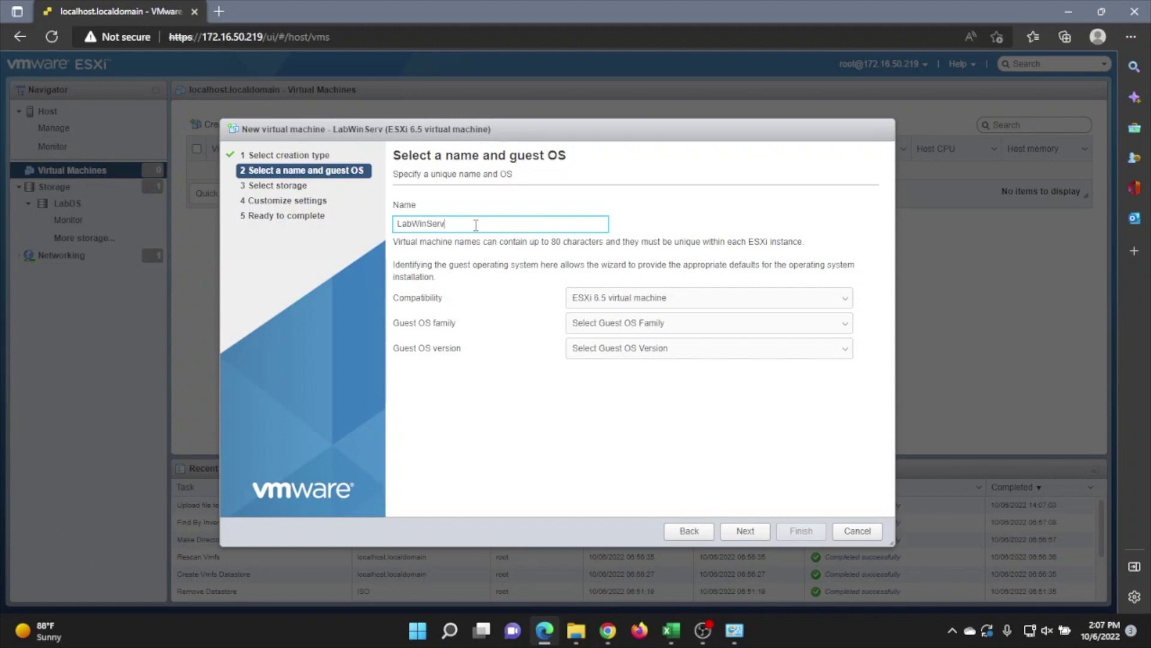
pyautogui.write('2016')
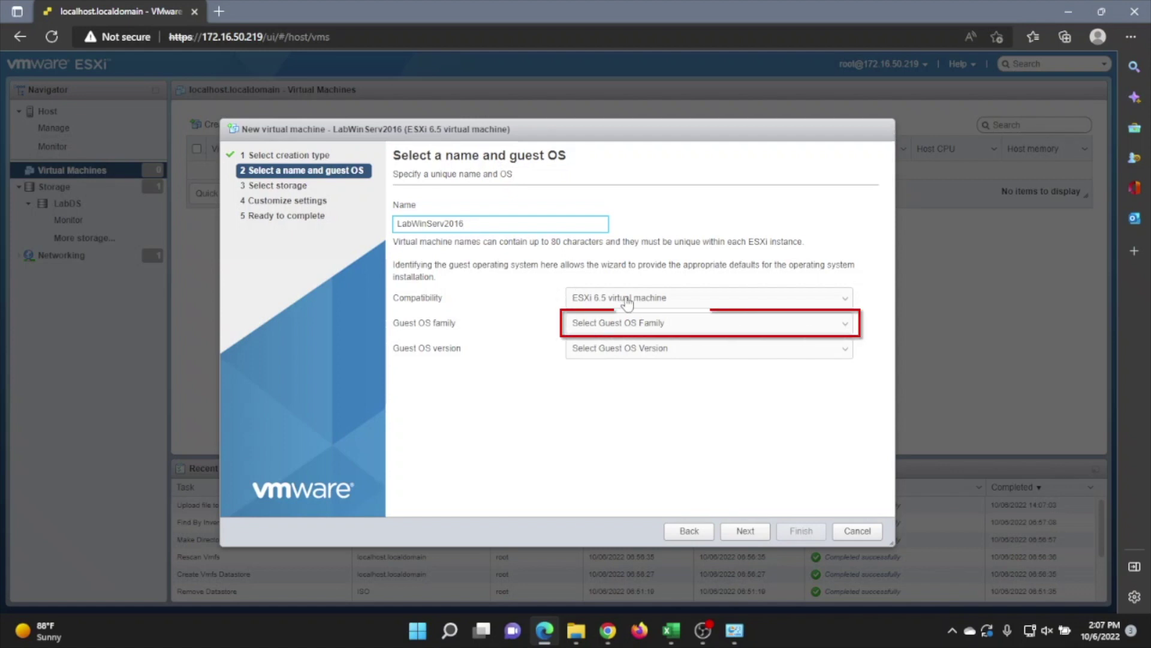
# Set guest OS family to Windows and version to Microsoft Windows Server 2016 or later (64-bit)
pyautogui.click(615, 325)
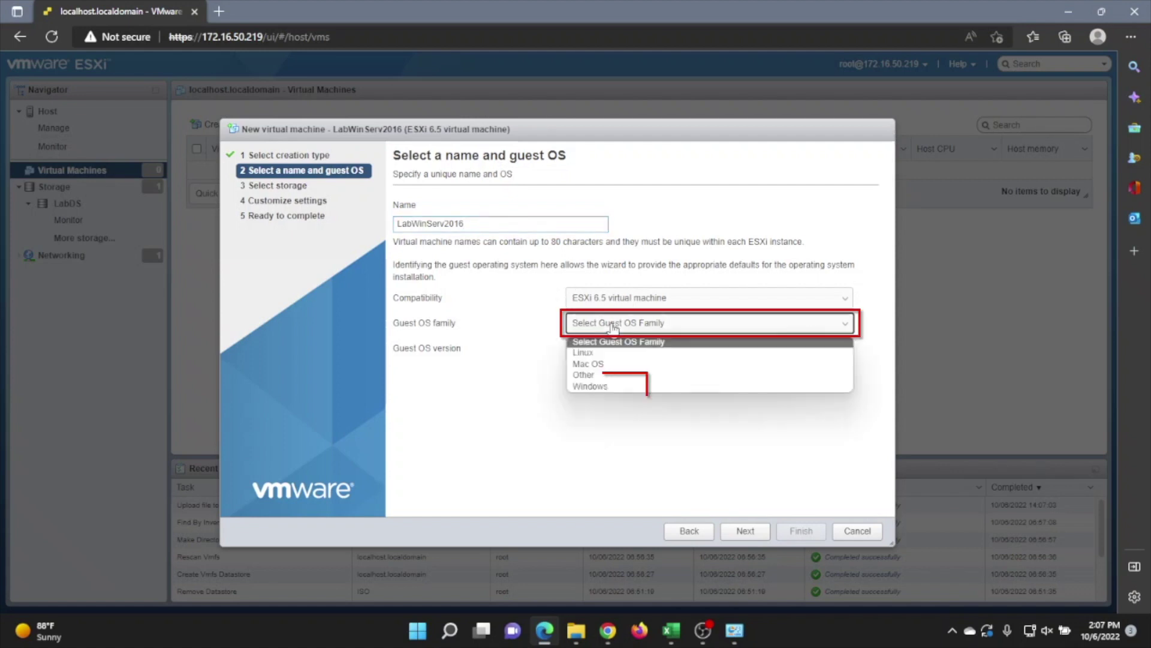
pyautogui.click(601, 390)
pyautogui.click(608, 347)
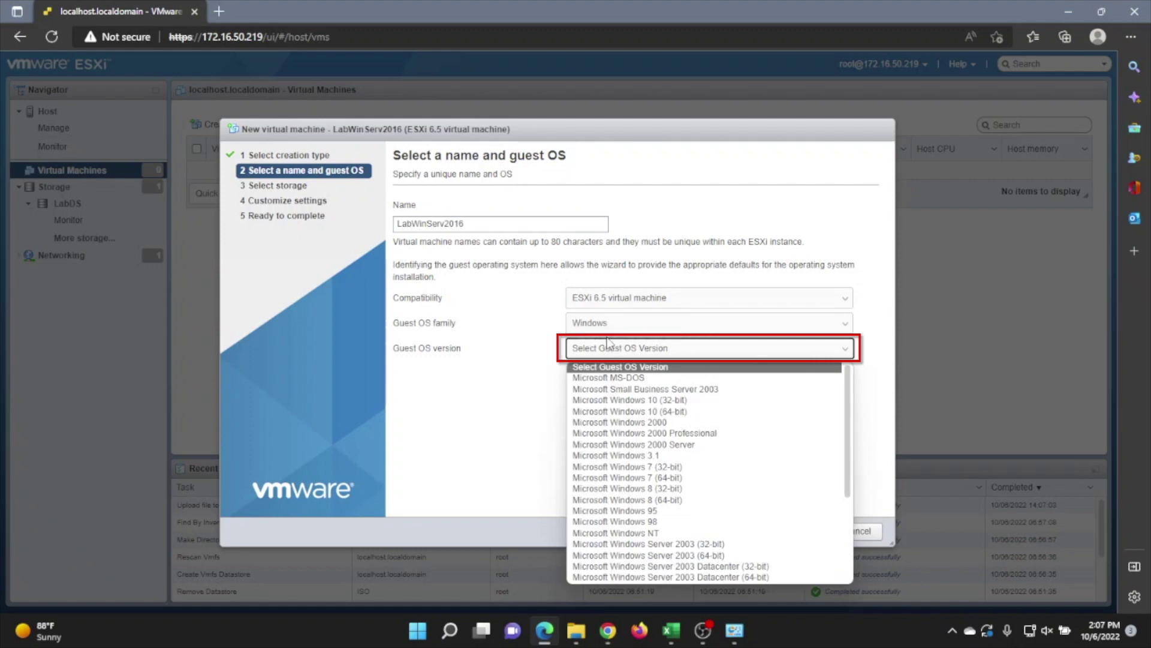
pyautogui.scroll(-3, 657, 526)
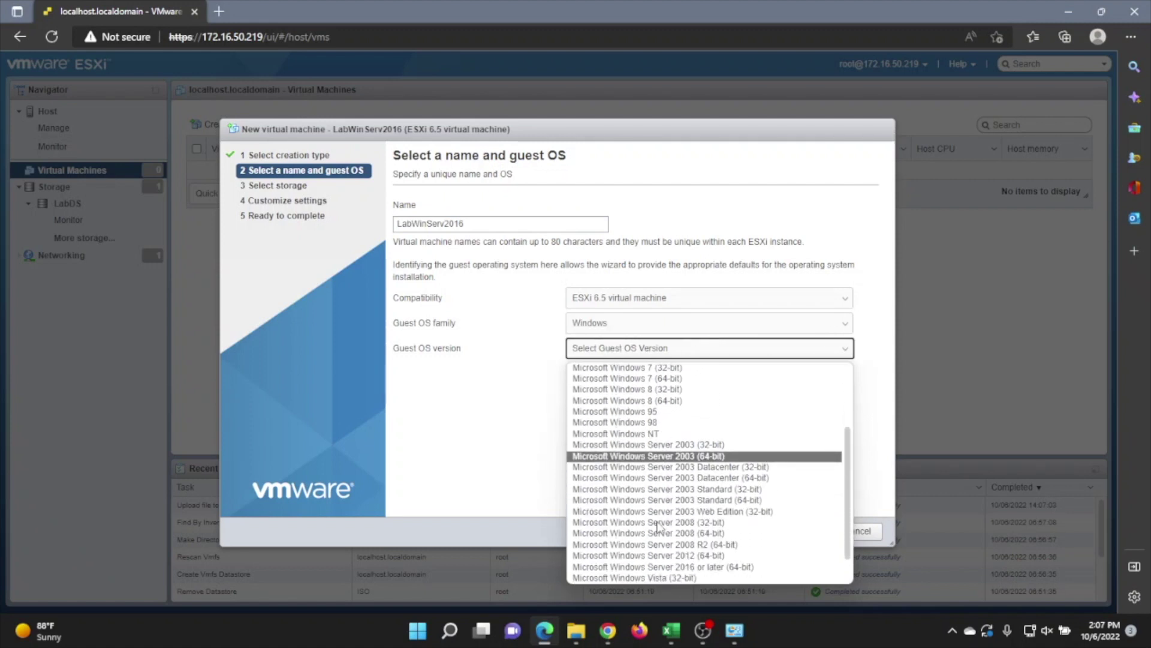
pyautogui.scroll(-1, 658, 527)
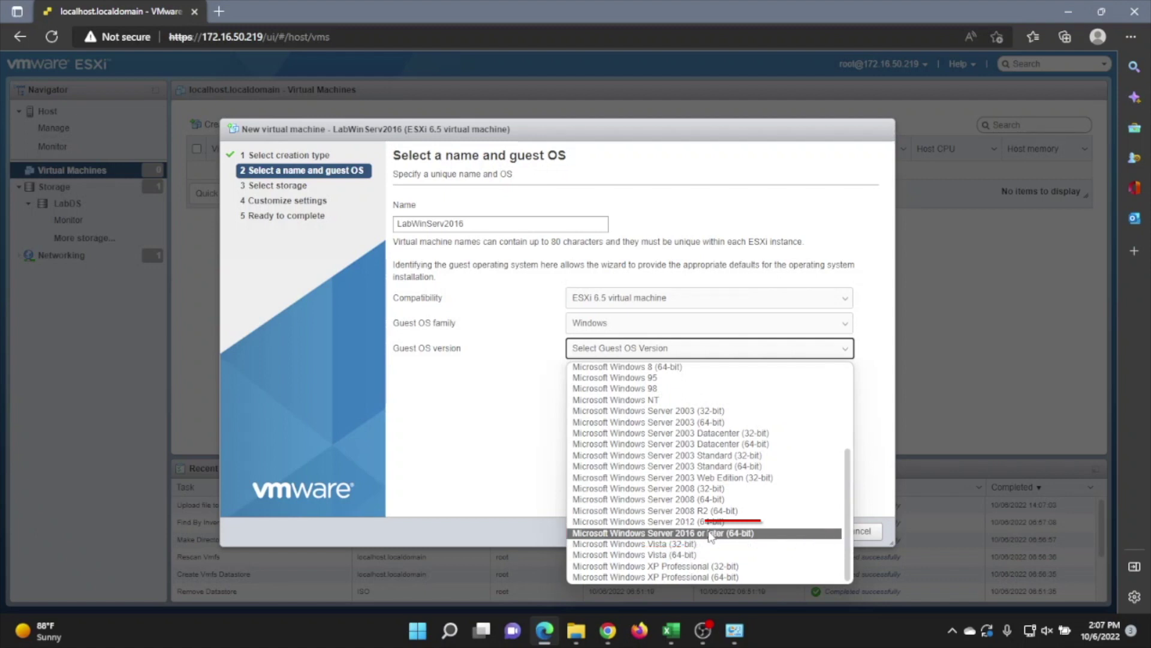
pyautogui.click(710, 533)
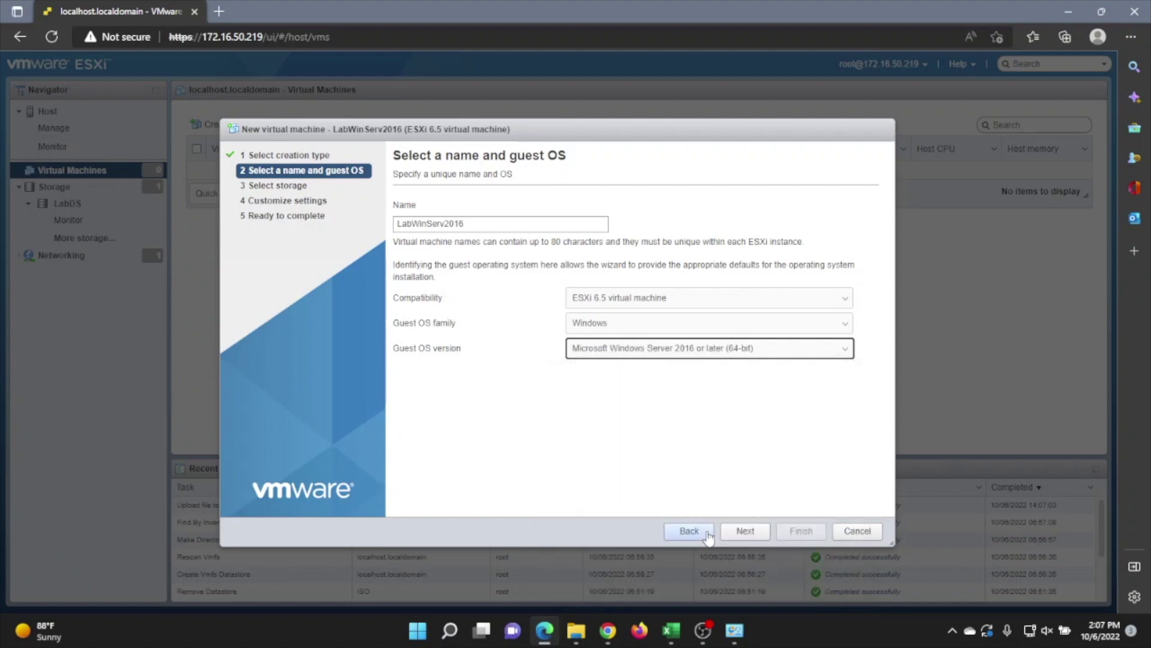
pyautogui.click(755, 532)
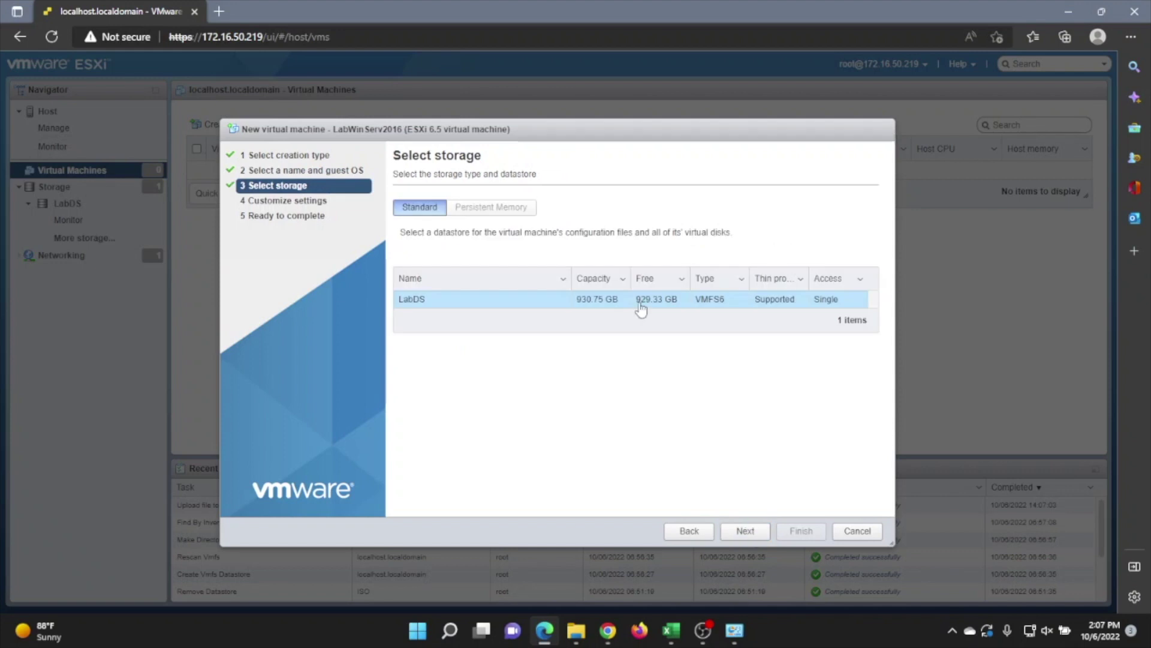
# Keep LabDS as the VM's storage and review the hardware settings
pyautogui.click(745, 531)
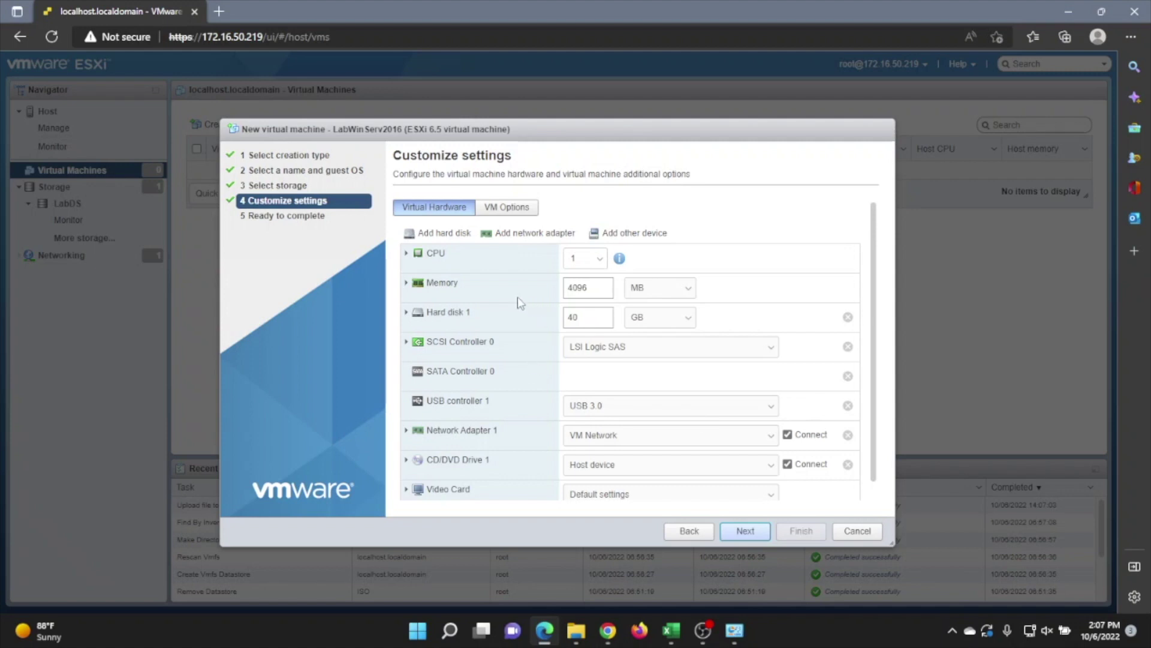
pyautogui.scroll(-1, 510, 295)
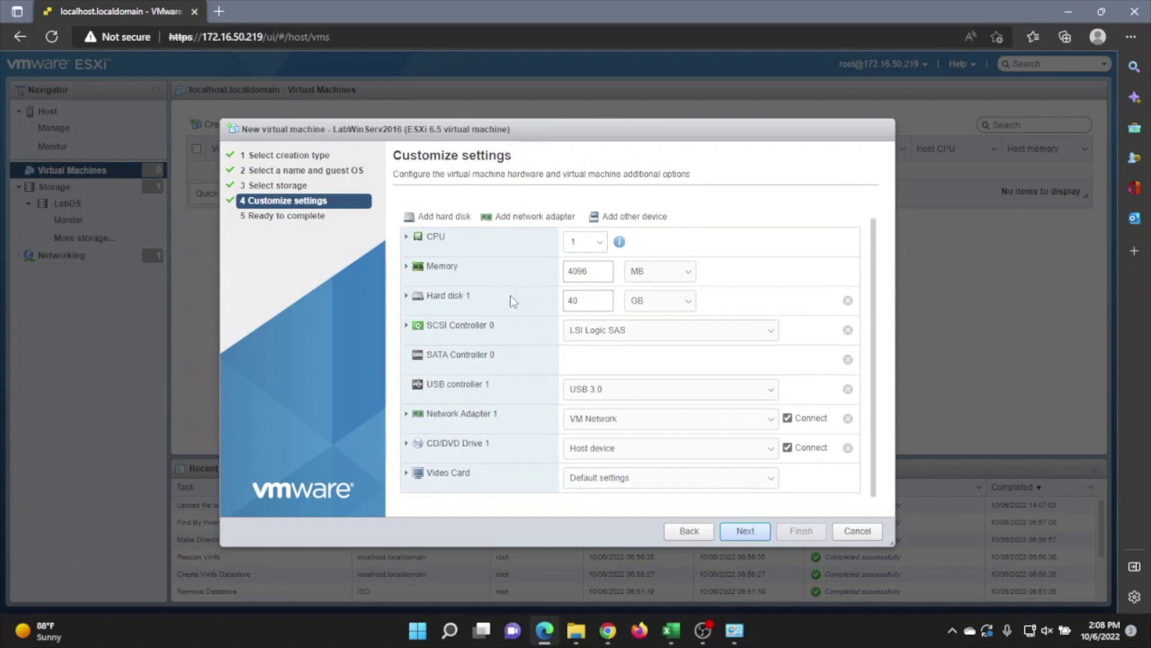
pyautogui.scroll(1, 526, 395)
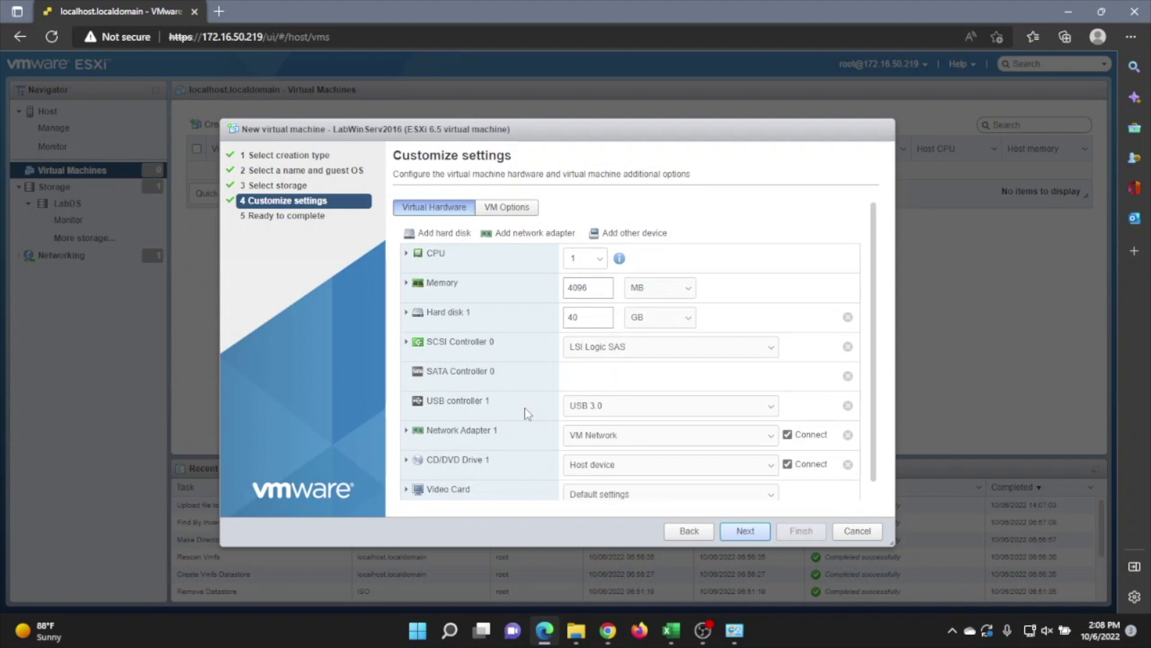
pyautogui.scroll(-1, 524, 408)
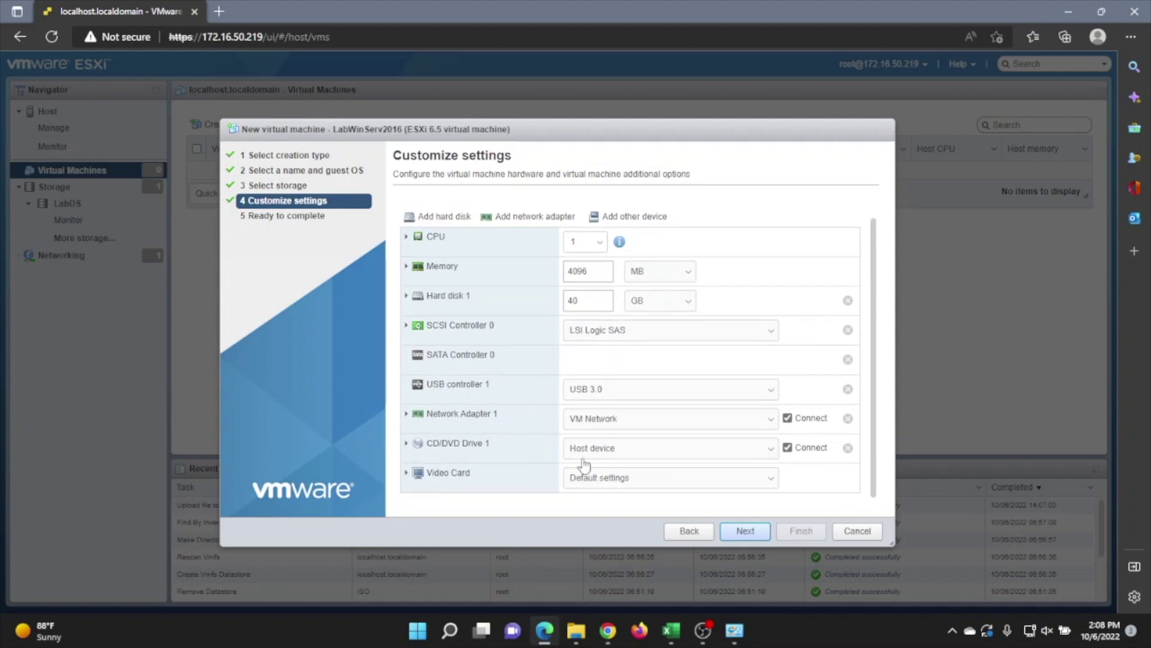
# Attach the Windows Server 2016 ISO from LabDS's ISOs folder to CD/DVD Drive 1
pyautogui.click(599, 451)
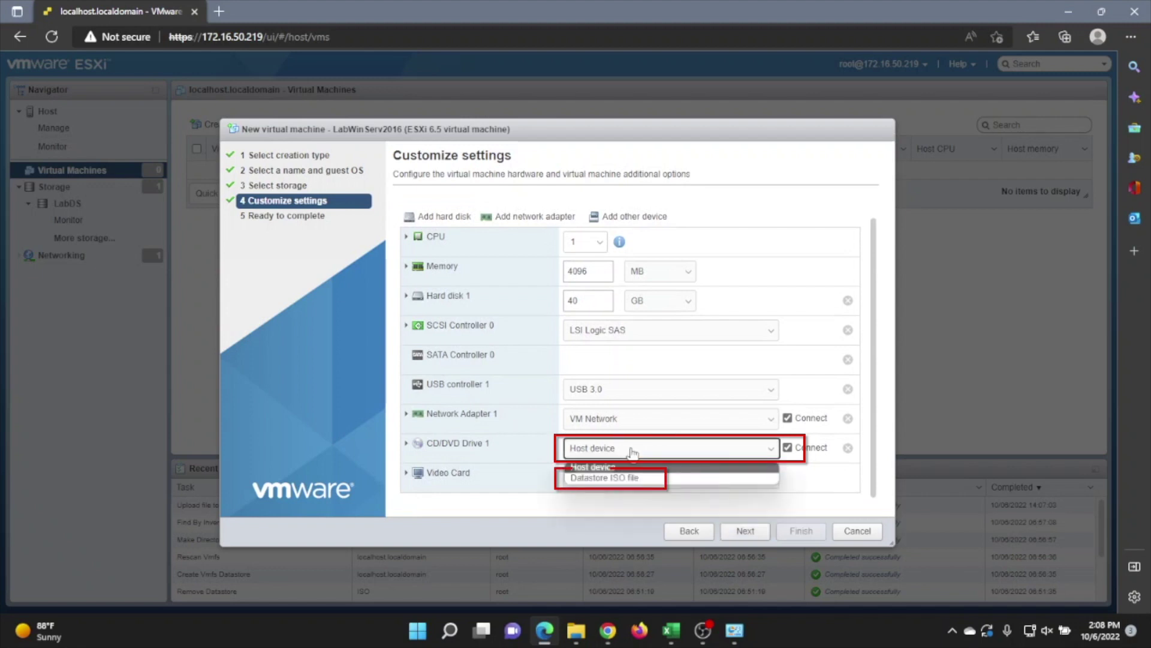
pyautogui.click(611, 480)
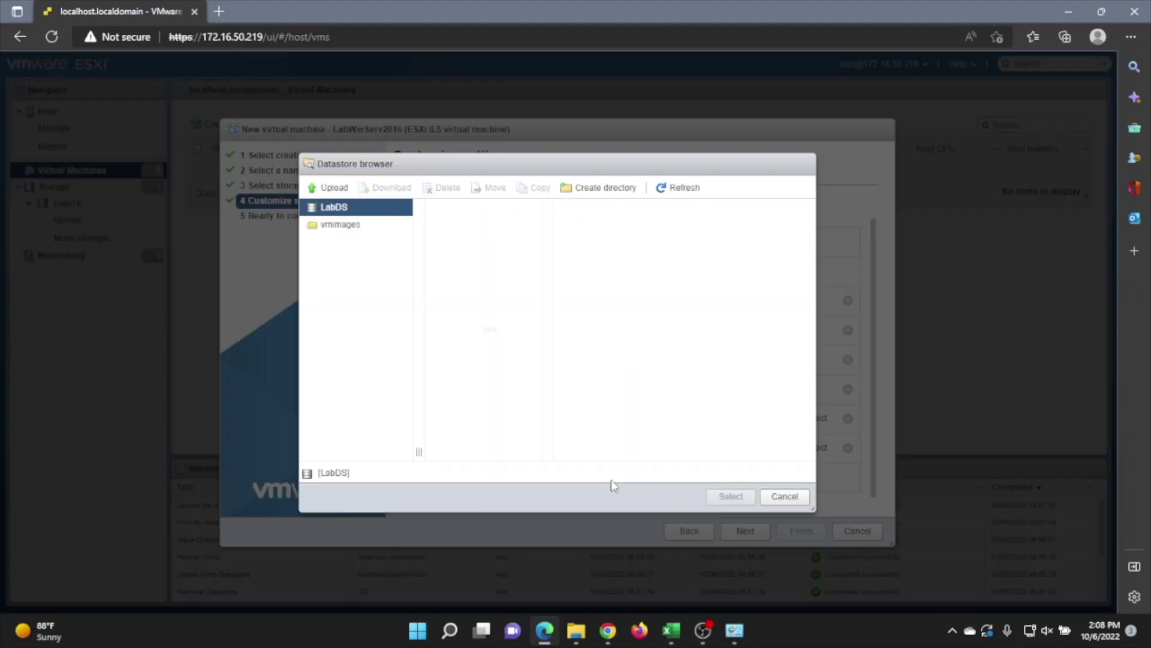
pyautogui.click(459, 225)
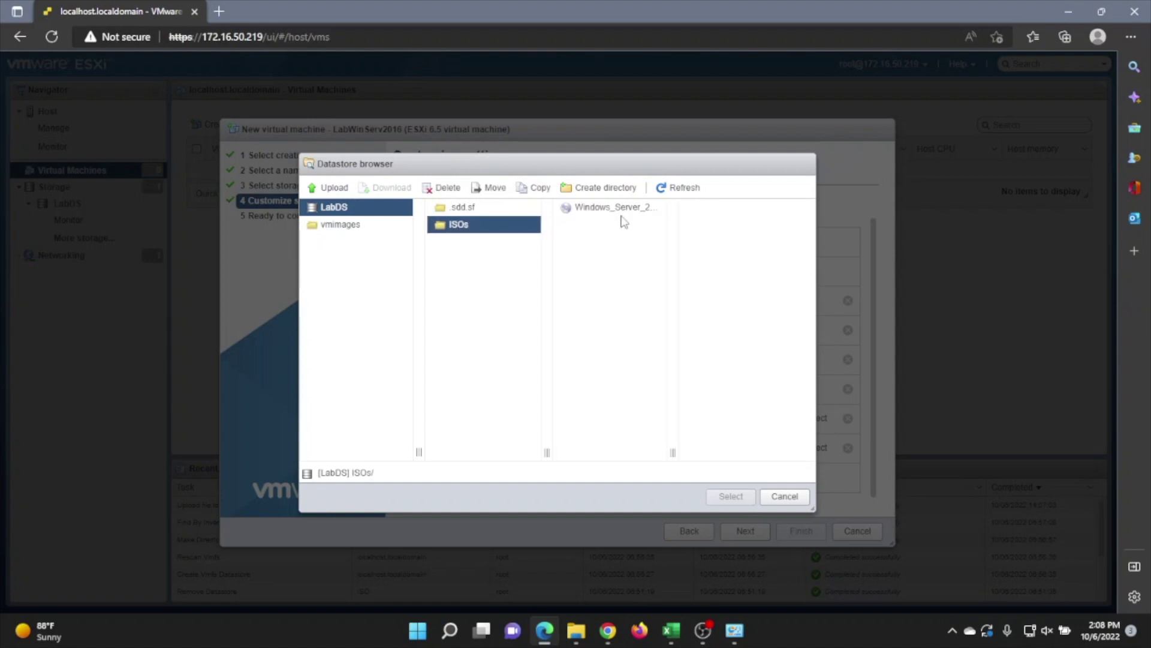
pyautogui.click(628, 217)
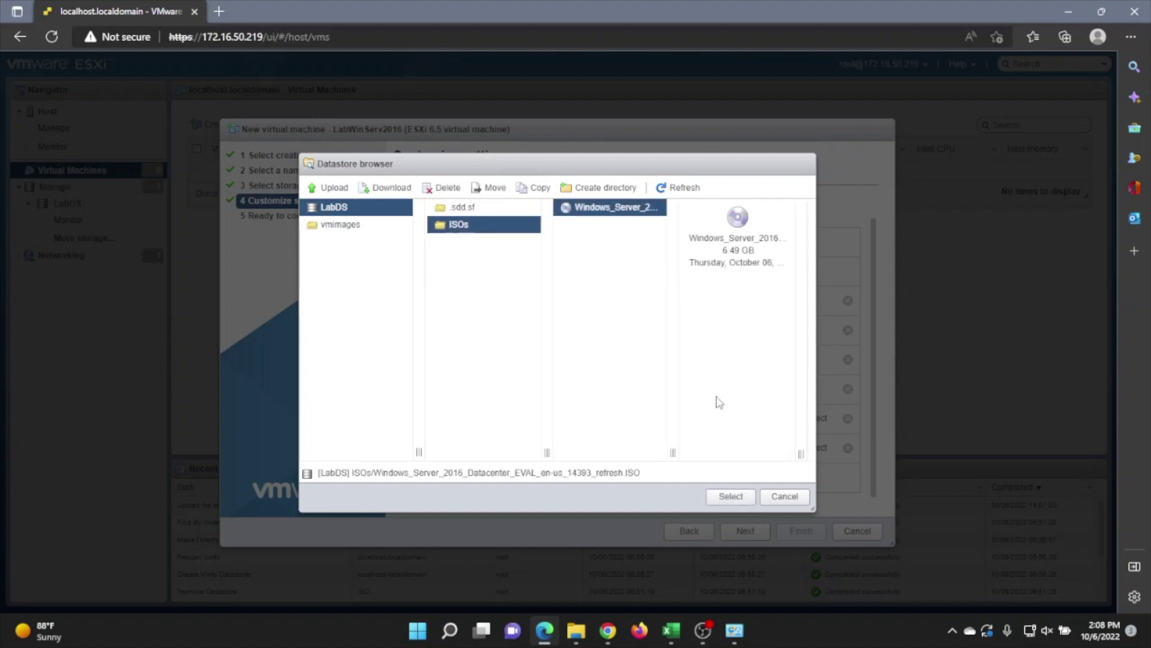
pyautogui.click(732, 497)
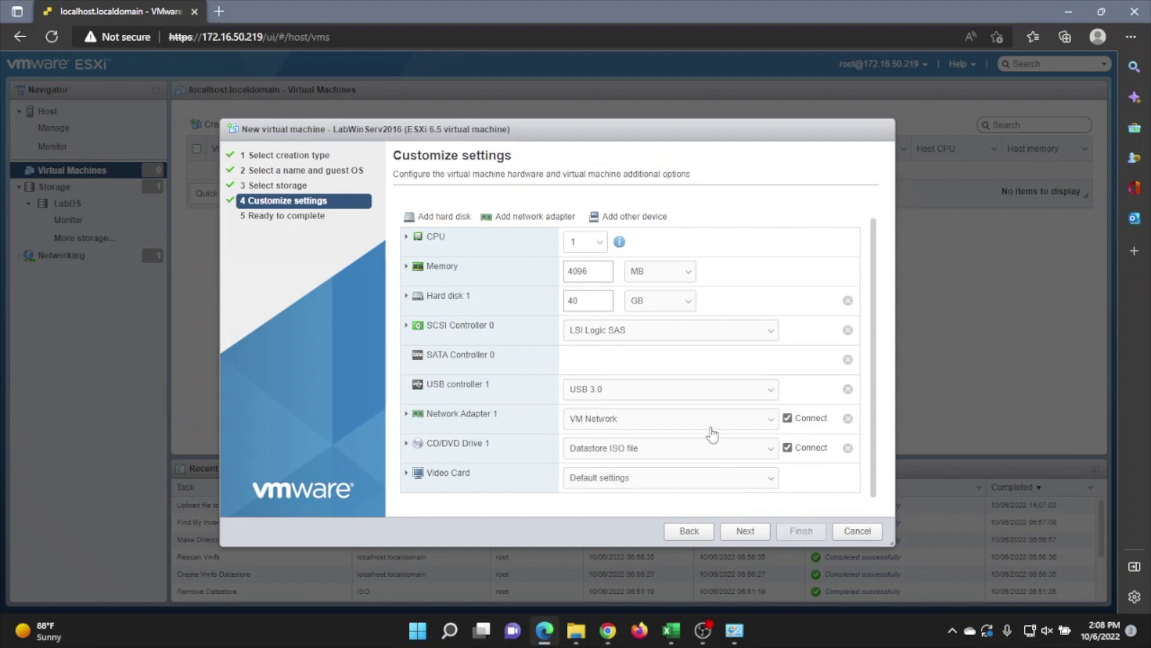
# Review the Ready to complete summary and finish creating the LabWinServ2016 VM
pyautogui.click(744, 530)
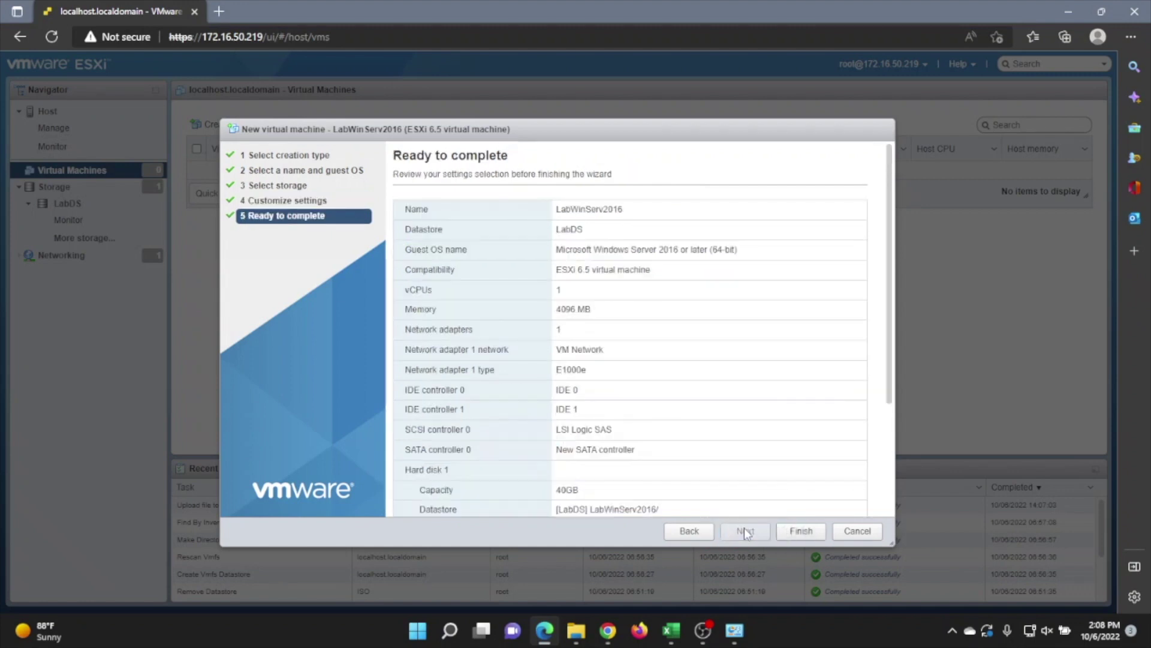
pyautogui.scroll(-3, 706, 381)
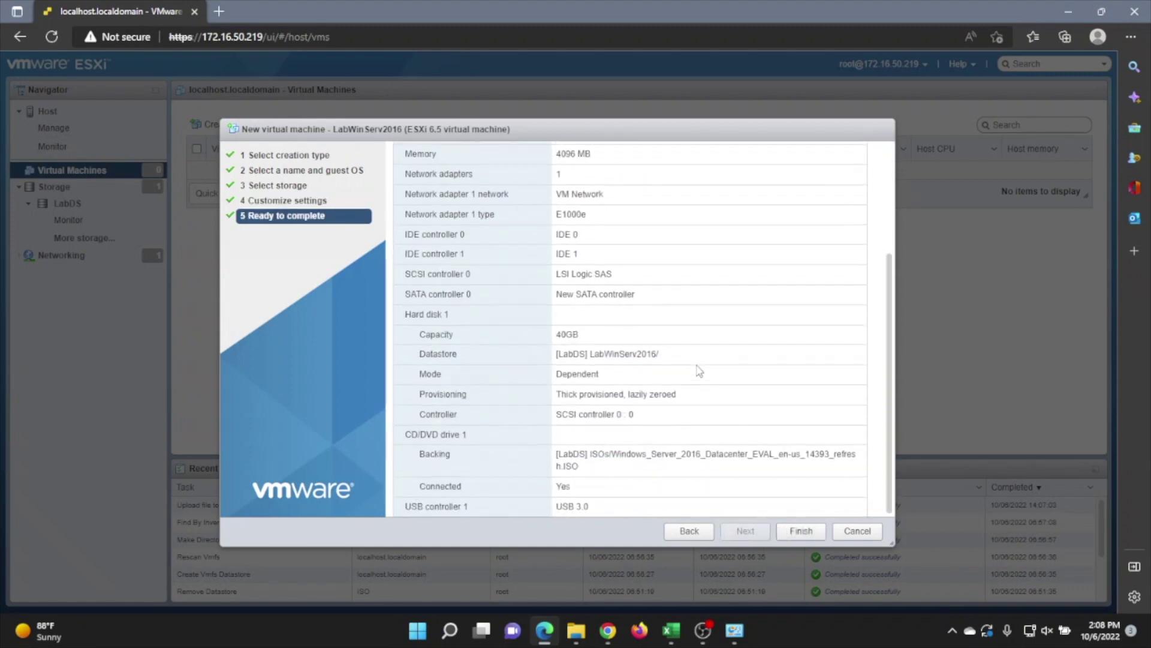
pyautogui.scroll(1, 699, 370)
pyautogui.scroll(2, 698, 369)
pyautogui.scroll(-4, 697, 368)
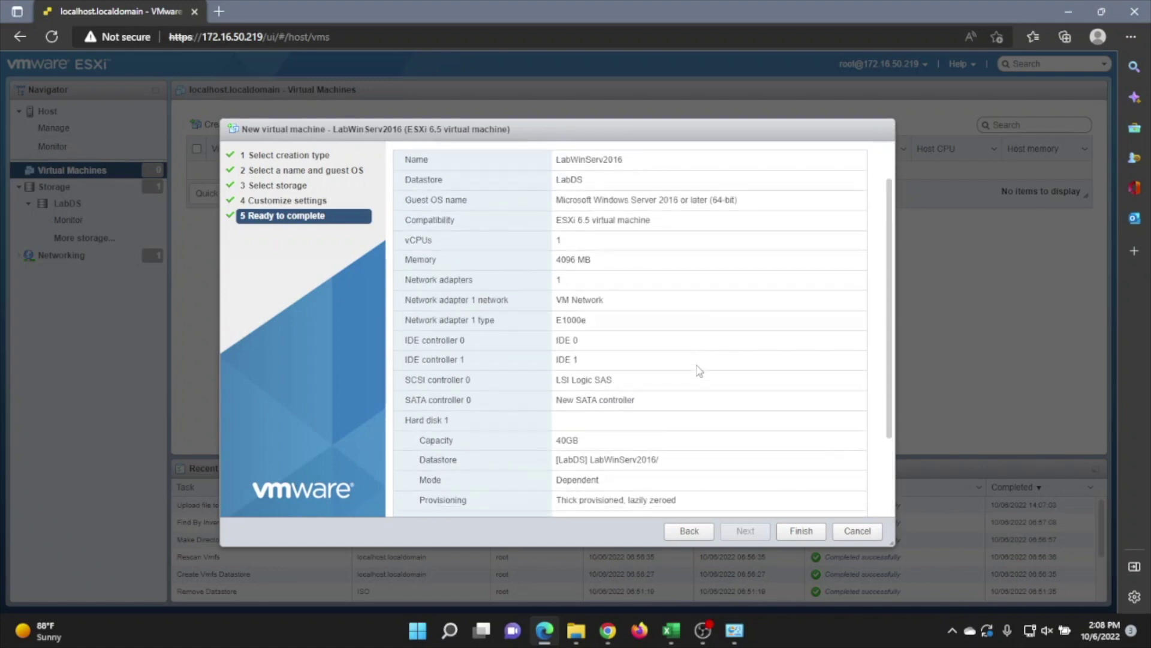
pyautogui.click(779, 532)
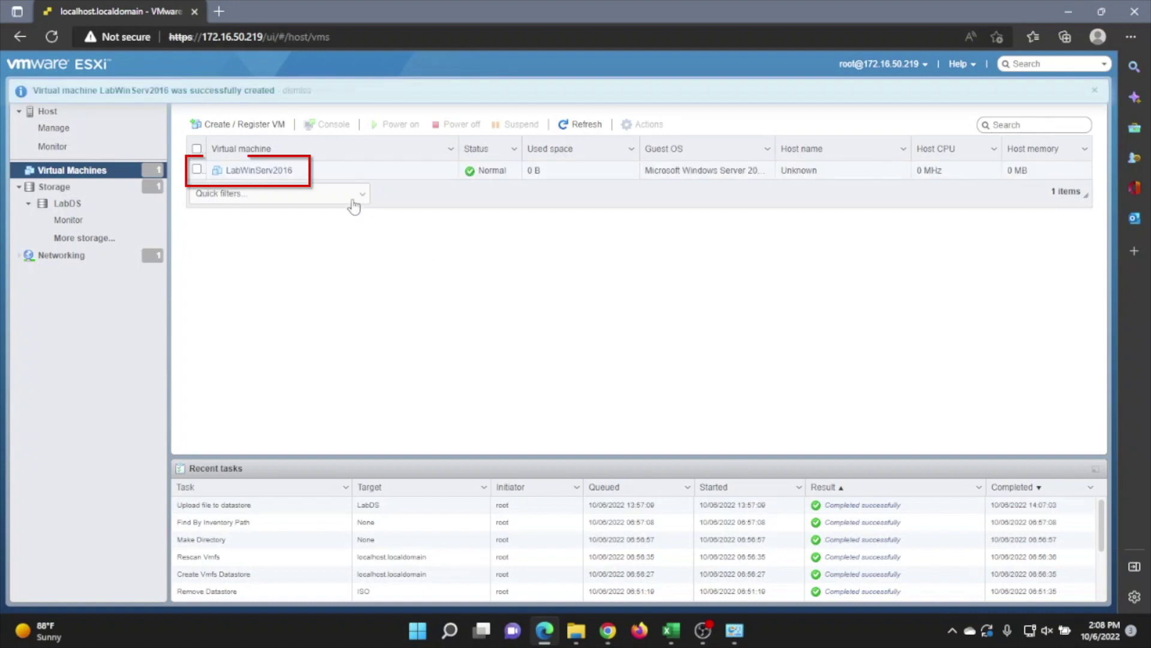
# Power on LabWinServ2016 and open its console in a new window
pyautogui.click(280, 172)
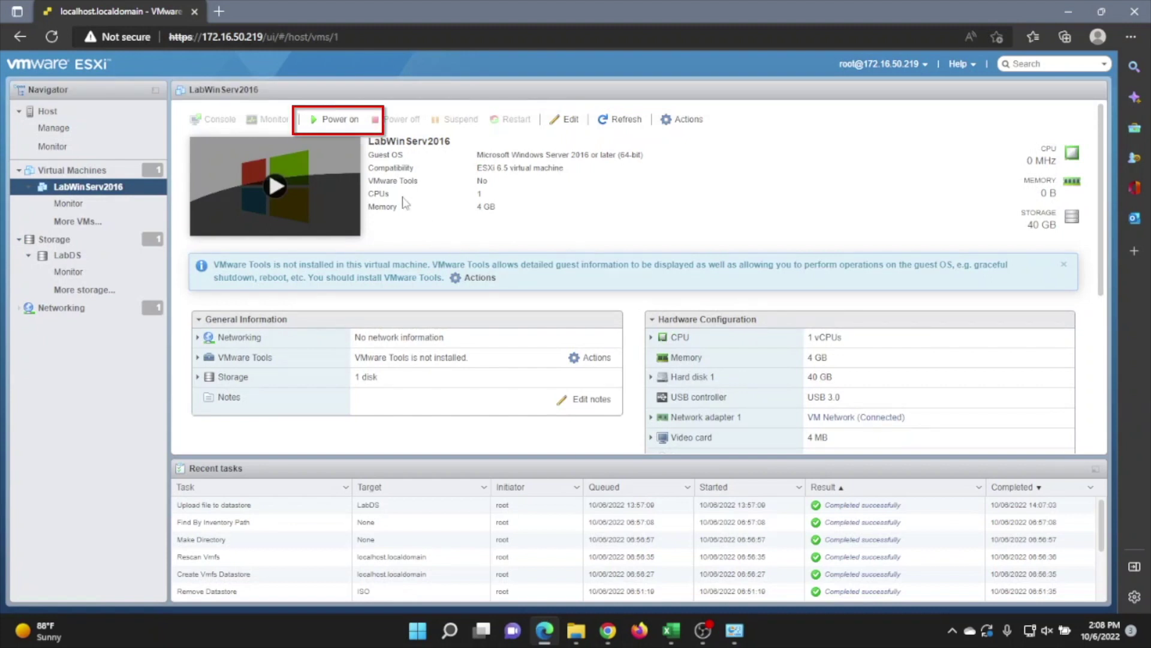
pyautogui.click(340, 120)
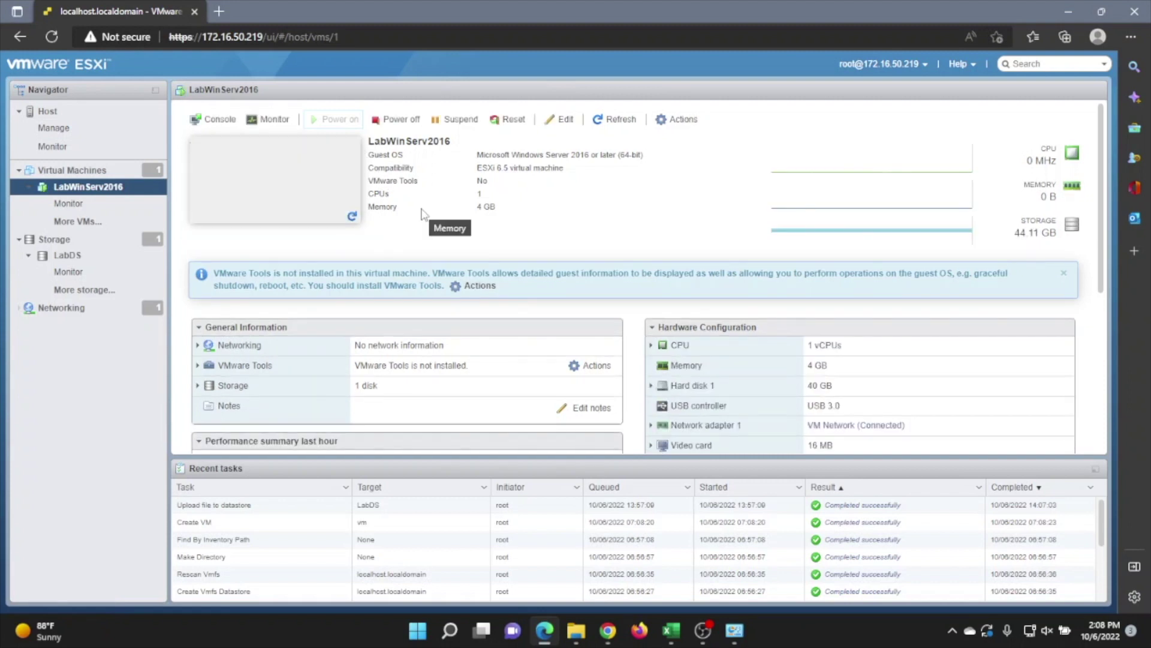
pyautogui.click(233, 123)
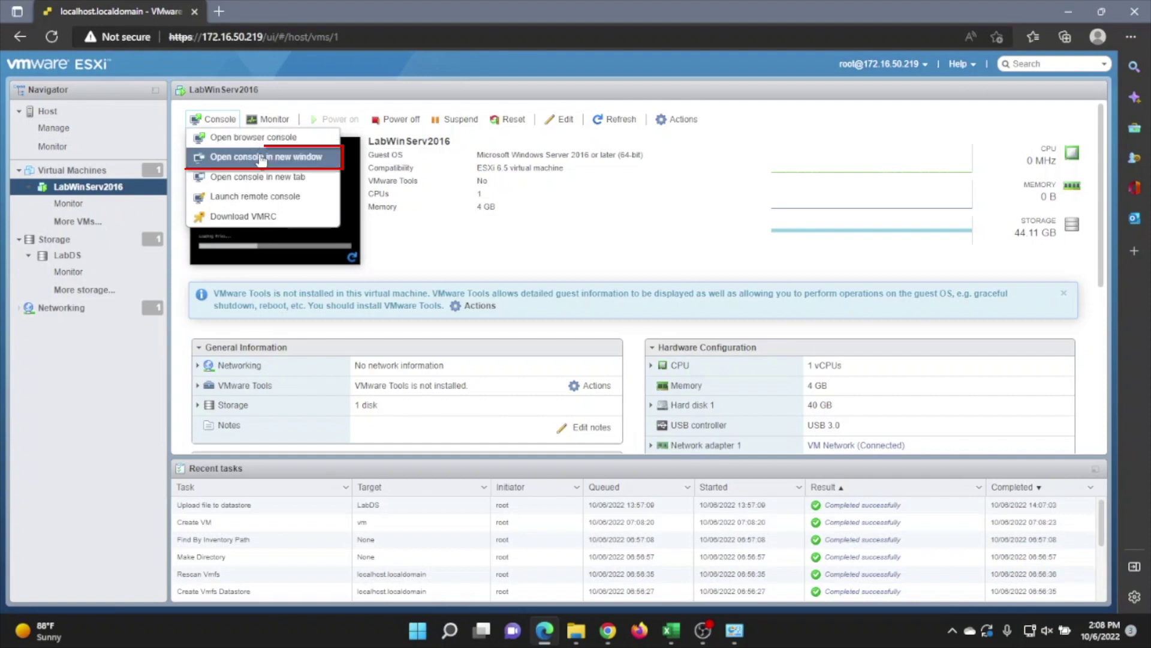
pyautogui.click(261, 157)
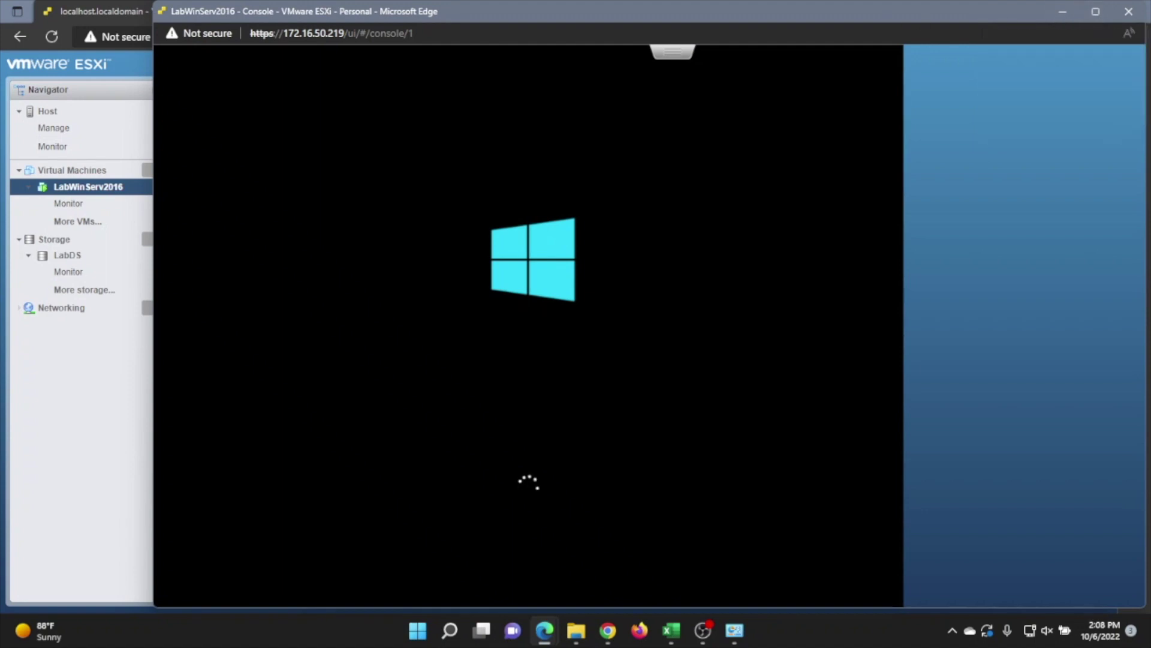
# Maximize the console, keep default language settings, and choose Standard Evaluation (Desktop Experience)
pyautogui.click(1086, 7)
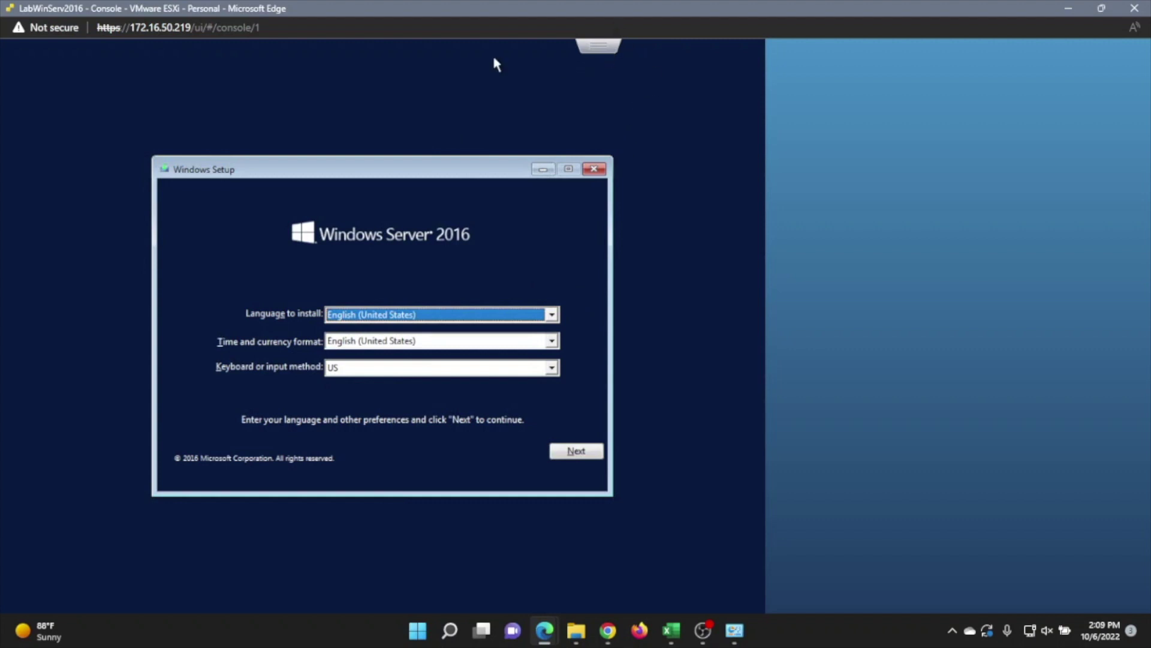
pyautogui.click(576, 453)
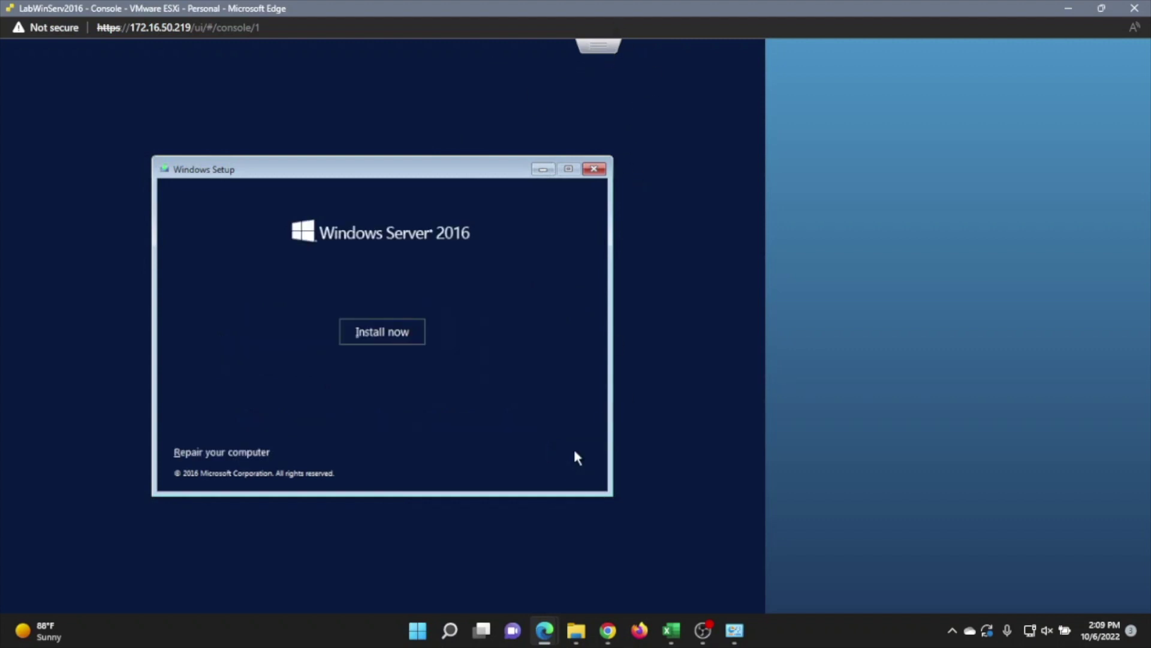
pyautogui.click(397, 330)
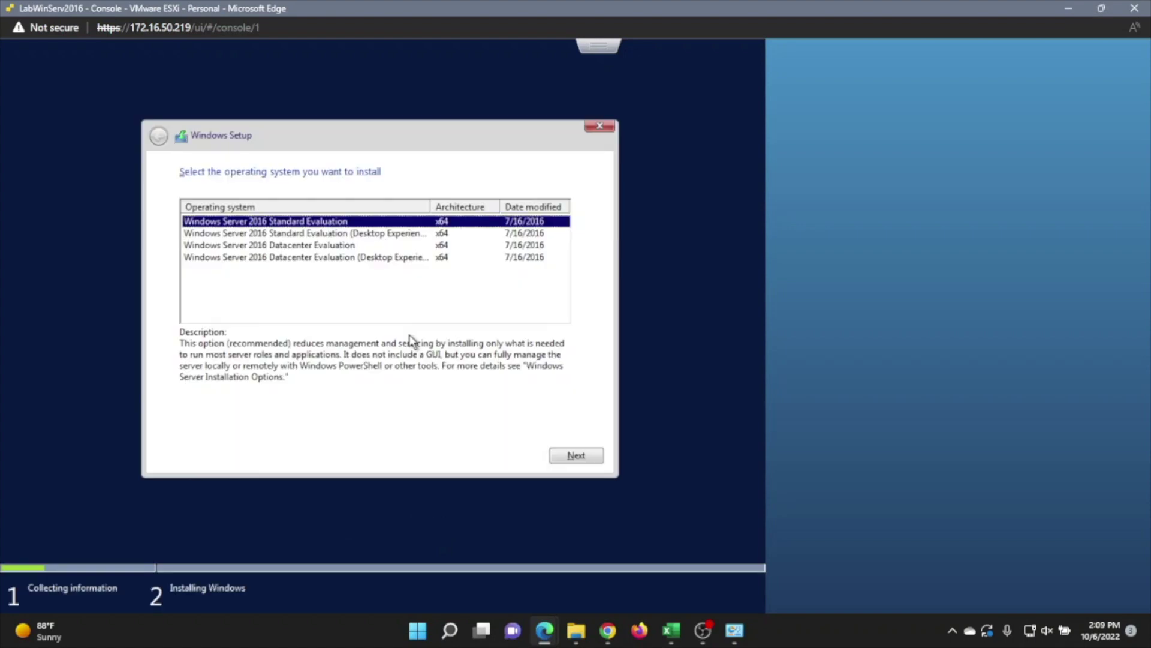
pyautogui.click(378, 234)
# Accept the license terms and begin a Custom installation onto the selected disk
pyautogui.click(573, 454)
pyautogui.hotkey('alt', 'a')
pyautogui.click(576, 459)
pyautogui.click(314, 298)
pyautogui.click(572, 456)
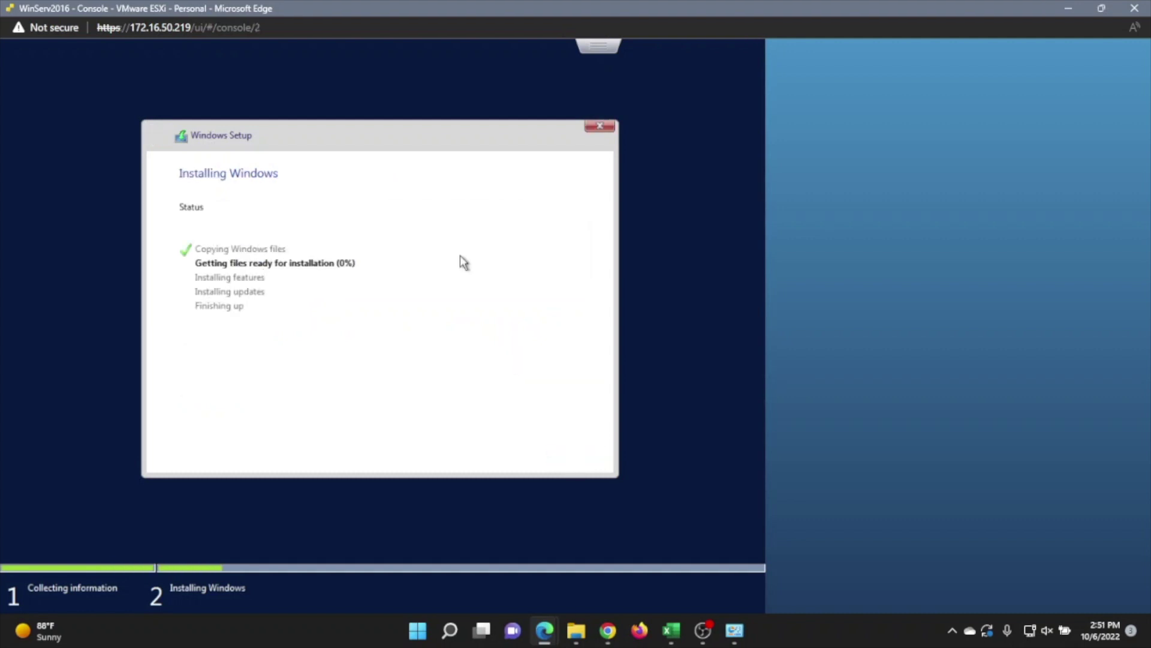